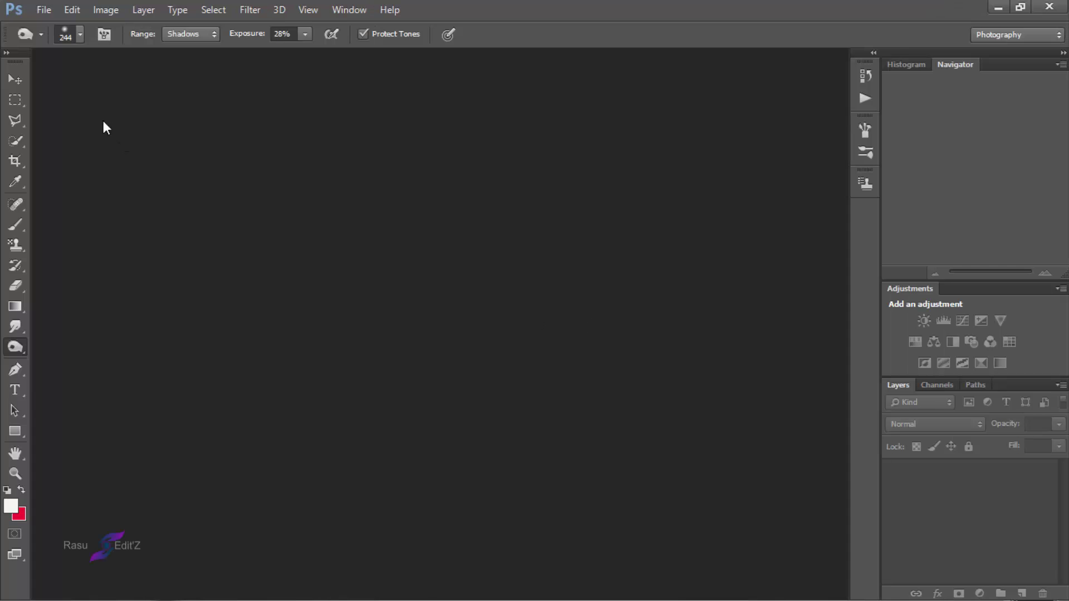
Open the portrait photo and enlarge the document window to show more canvas.
click(44, 12)
click(59, 35)
click(173, 138)
click(726, 445)
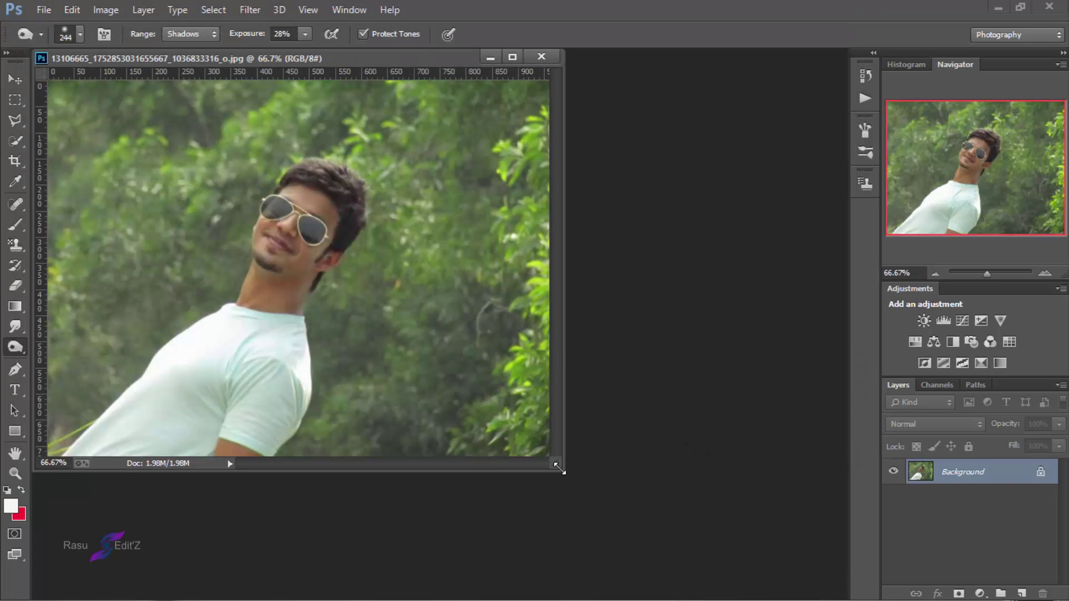
drag(558, 466, 838, 587)
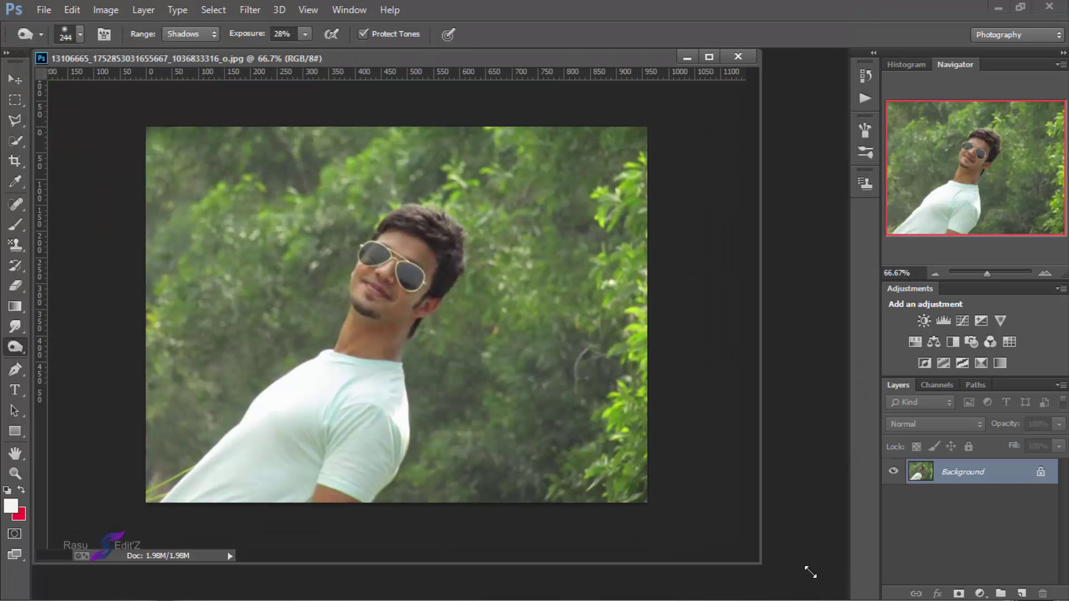
scroll(191, 363, up, 3)
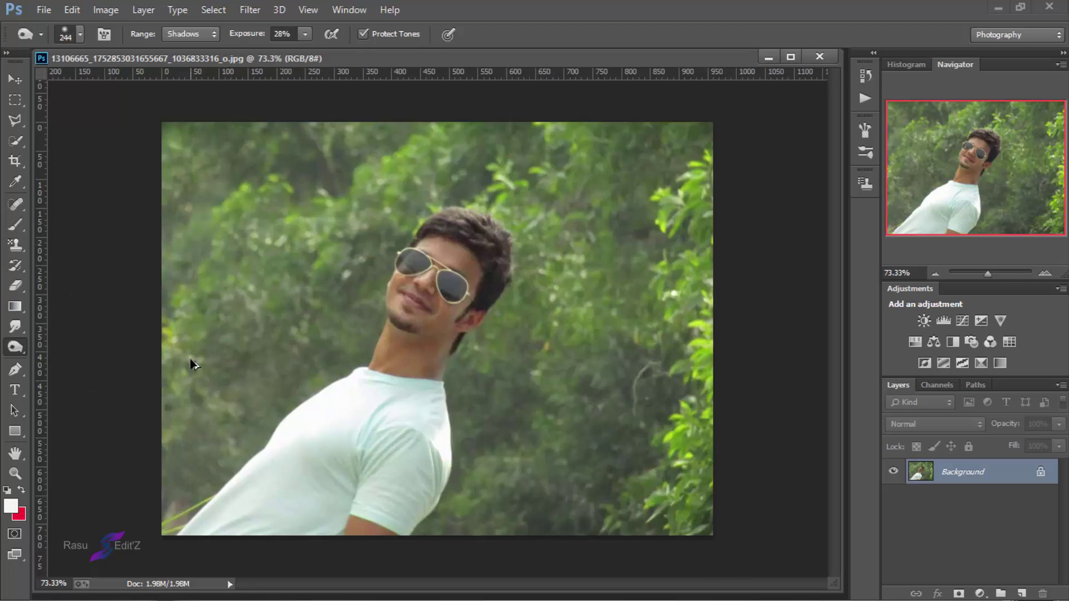
scroll(191, 362, down, 2)
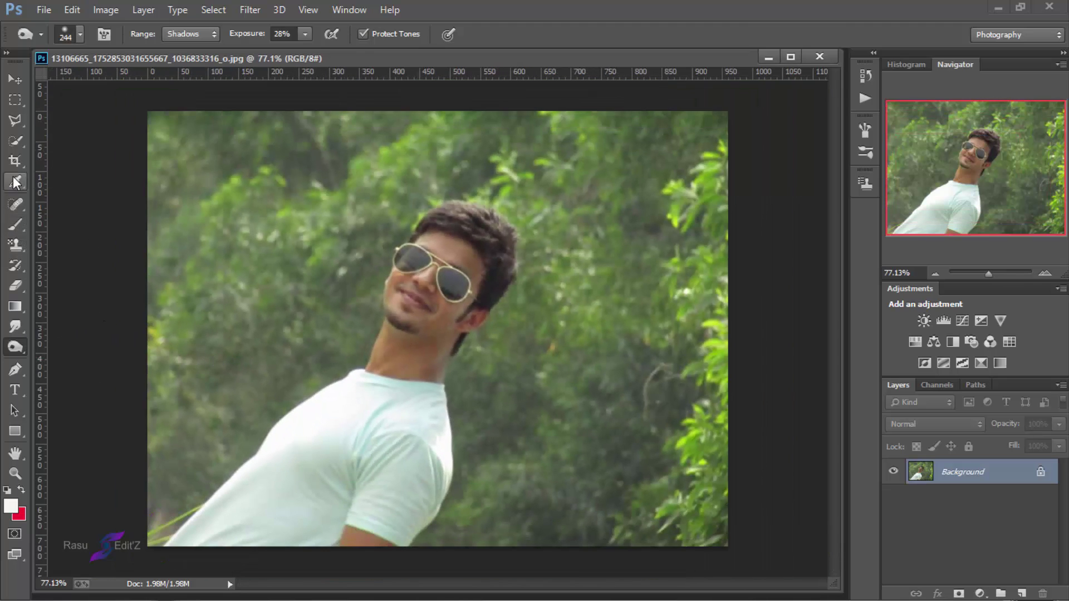
Quick-select the man's head, neck and shirt, trimming the background above his hair.
right_click(15, 140)
click(83, 136)
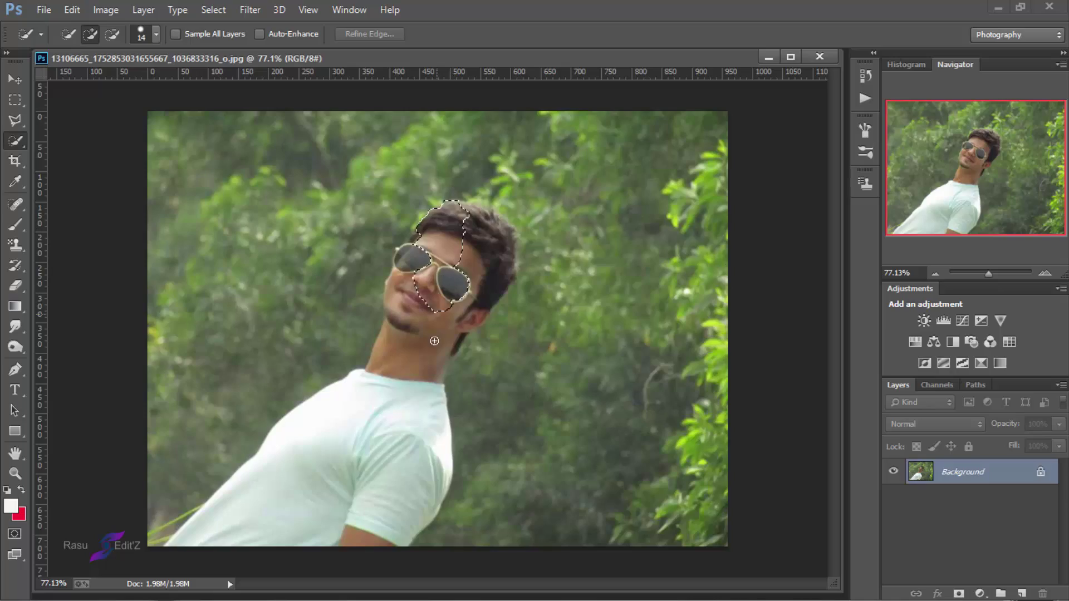
drag(434, 340, 345, 473)
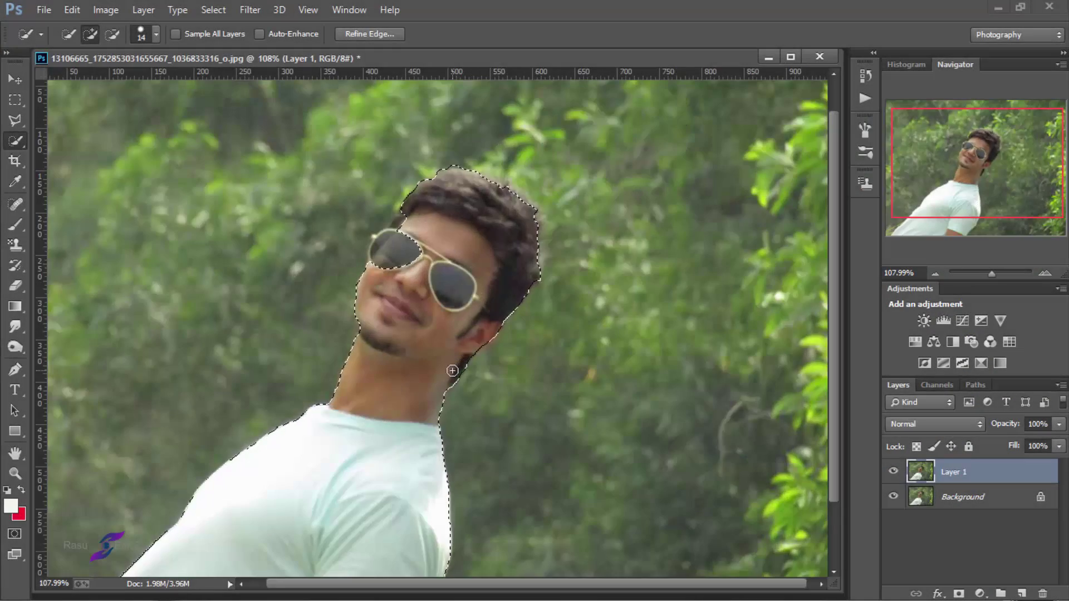
drag(452, 371, 539, 235)
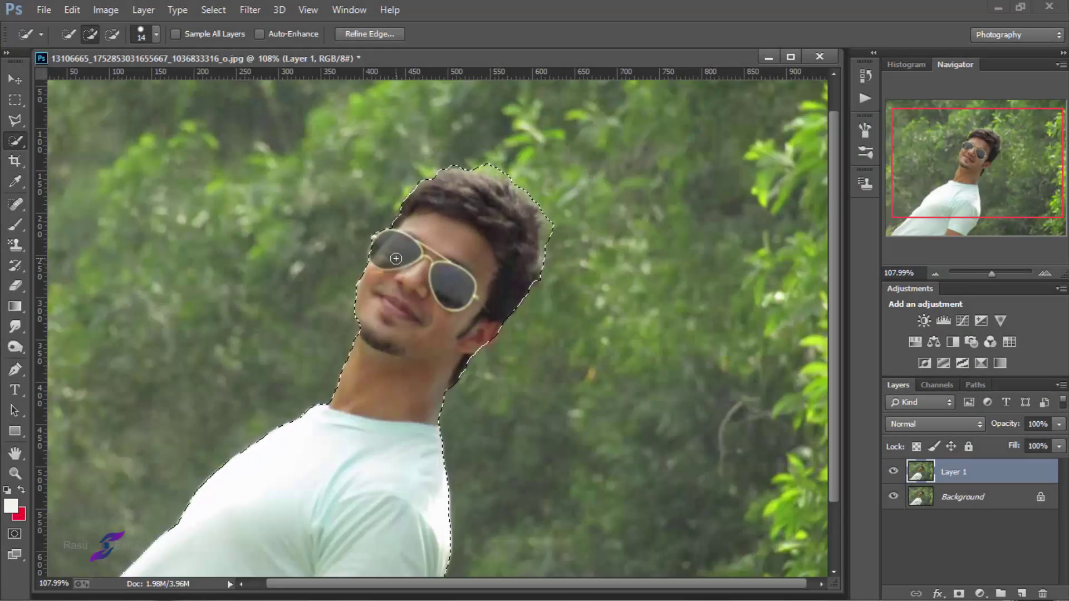
alt+scroll(335, 288, up, 2)
drag(509, 125, 620, 232)
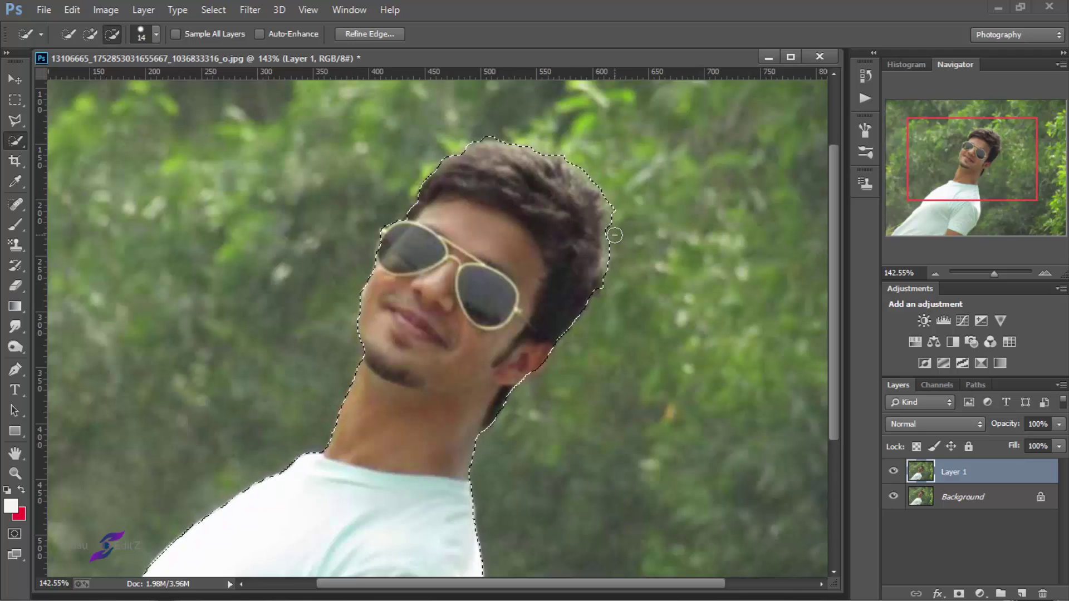
scroll(378, 173, down, 3)
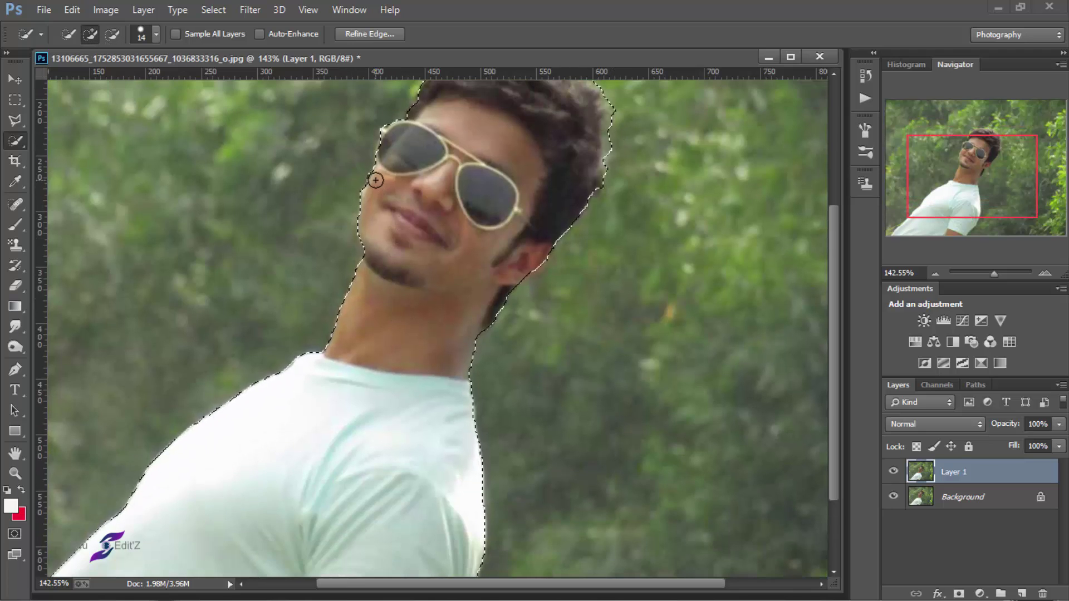
alt+scroll(379, 167, down, 3)
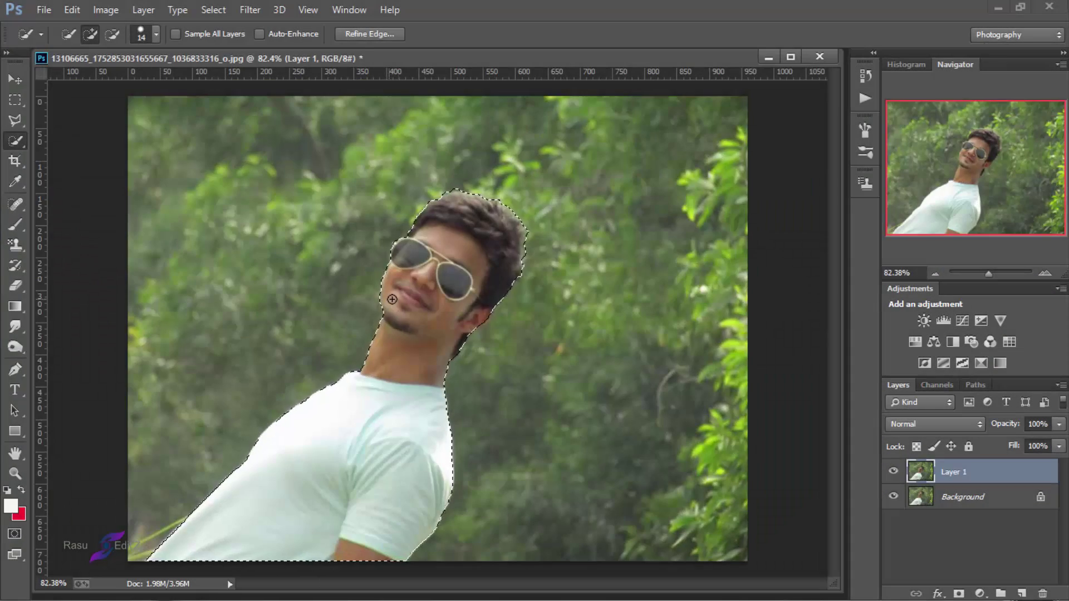
Refine the hair edges with Refine Edge's radius brush, then copy the cut-out man to Layer 2.
click(368, 34)
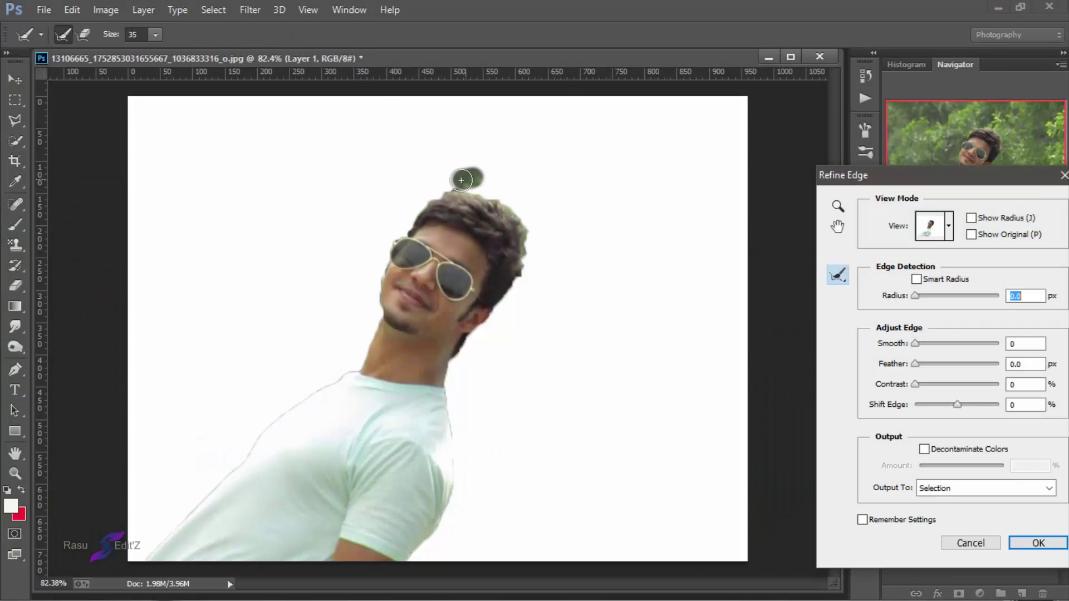
drag(461, 180, 409, 217)
mouse_move(461, 183)
mouse_down()
mouse_move(521, 198)
mouse_move(530, 232)
mouse_move(532, 279)
mouse_move(492, 326)
mouse_up()
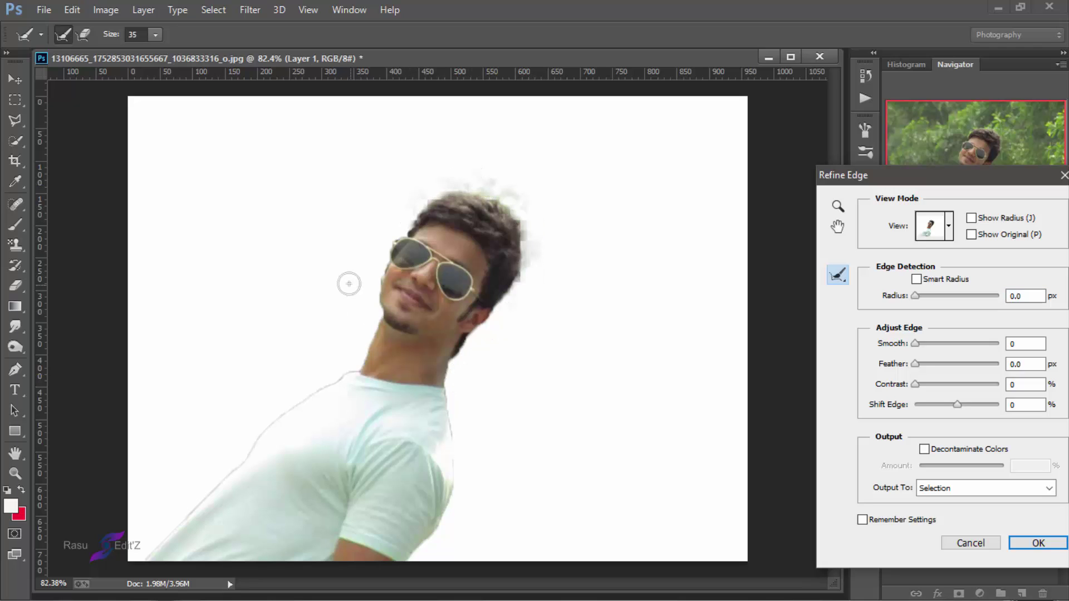
drag(401, 225, 382, 254)
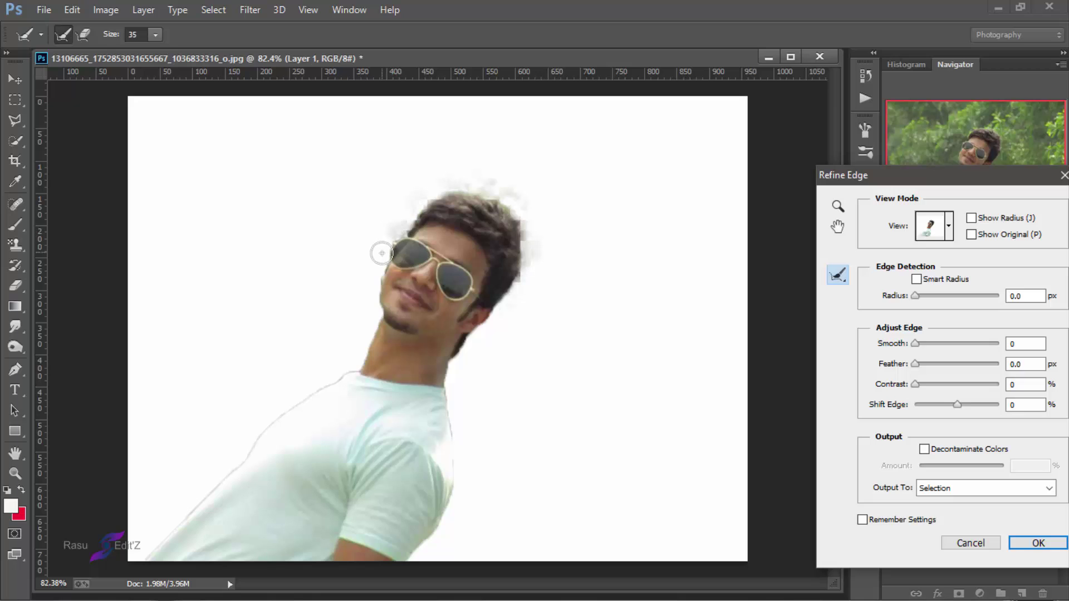
drag(373, 292, 370, 295)
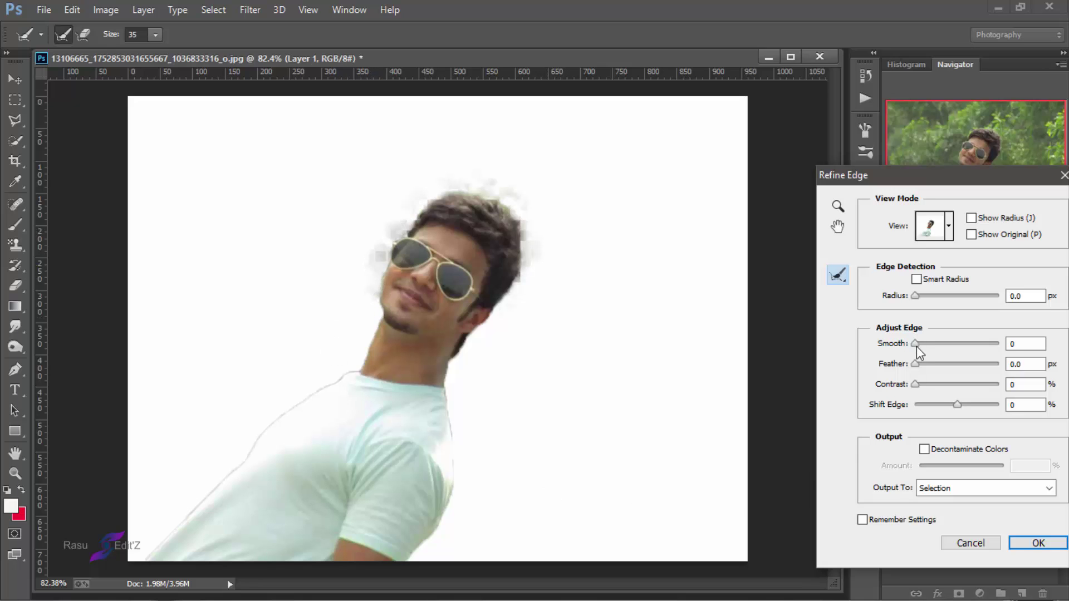
drag(924, 346, 922, 347)
click(1038, 543)
key(ctrl+j)
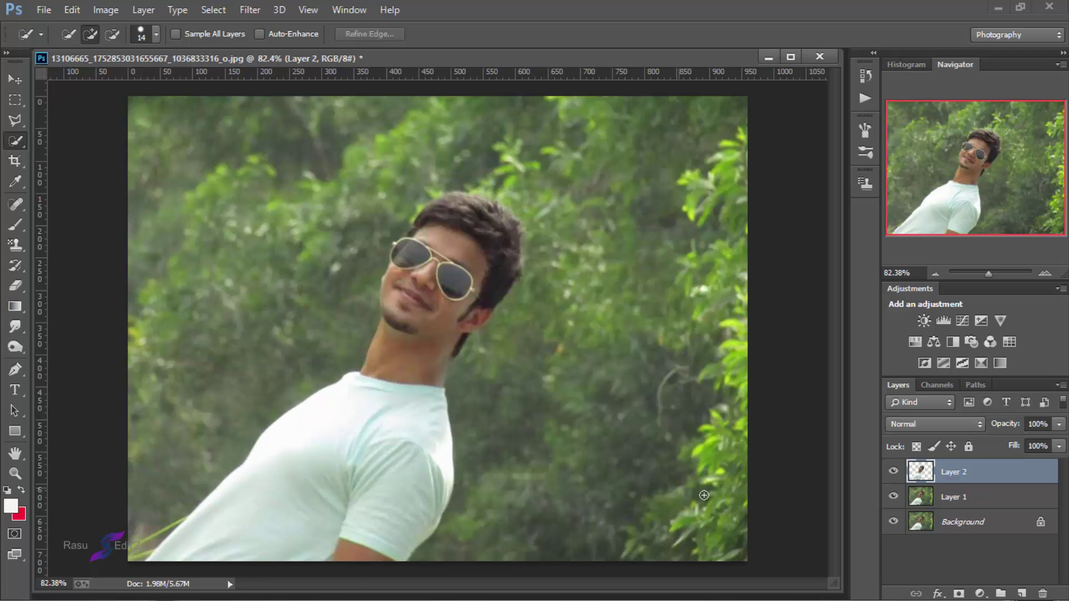
On Layer 1, quick-select the man, tidying the selection along his hair and shoulder.
click(954, 496)
mouse_move(894, 497)
mouse_down()
mouse_move(894, 522)
mouse_move(894, 496)
mouse_up()
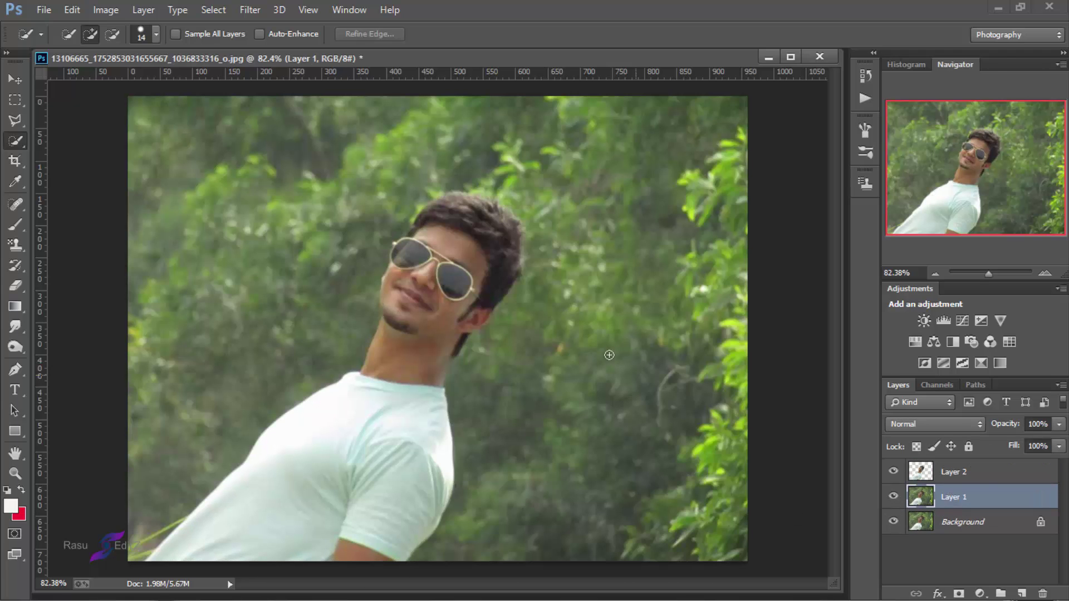
mouse_move(471, 190)
mouse_down()
mouse_move(353, 446)
mouse_move(410, 446)
mouse_up()
scroll(411, 446, up, 3)
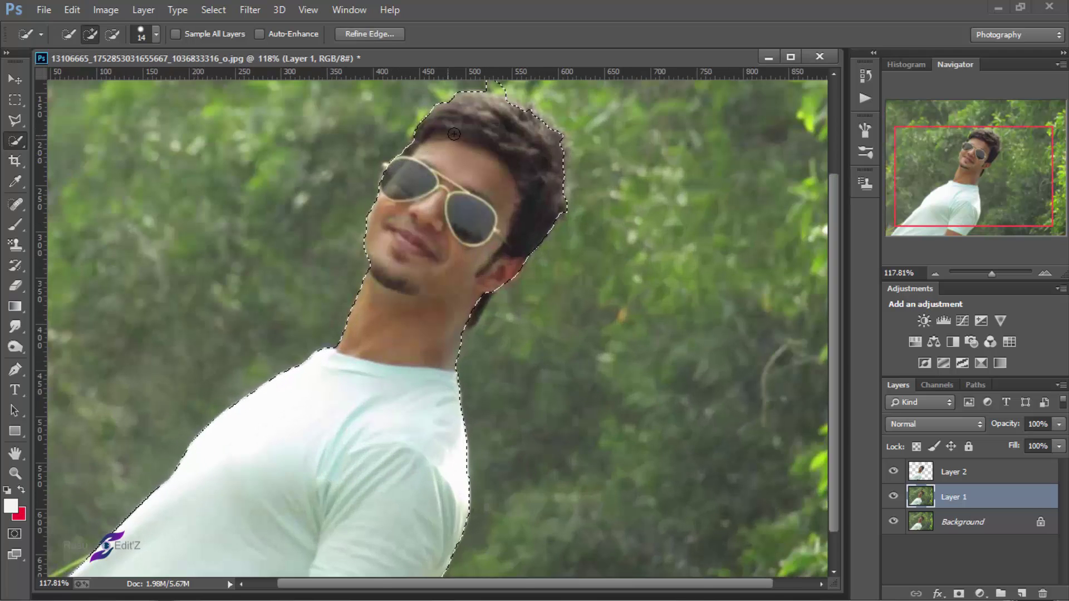
scroll(399, 195, up, 2)
scroll(461, 350, up, 2)
key(alt)
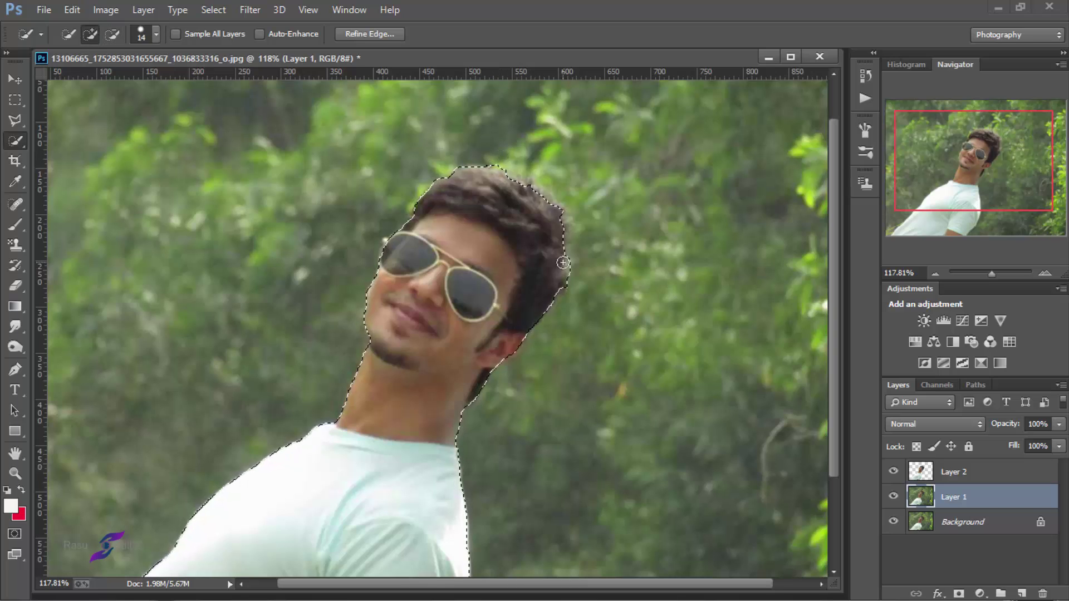
click(555, 230)
drag(556, 230, 511, 179)
click(112, 35)
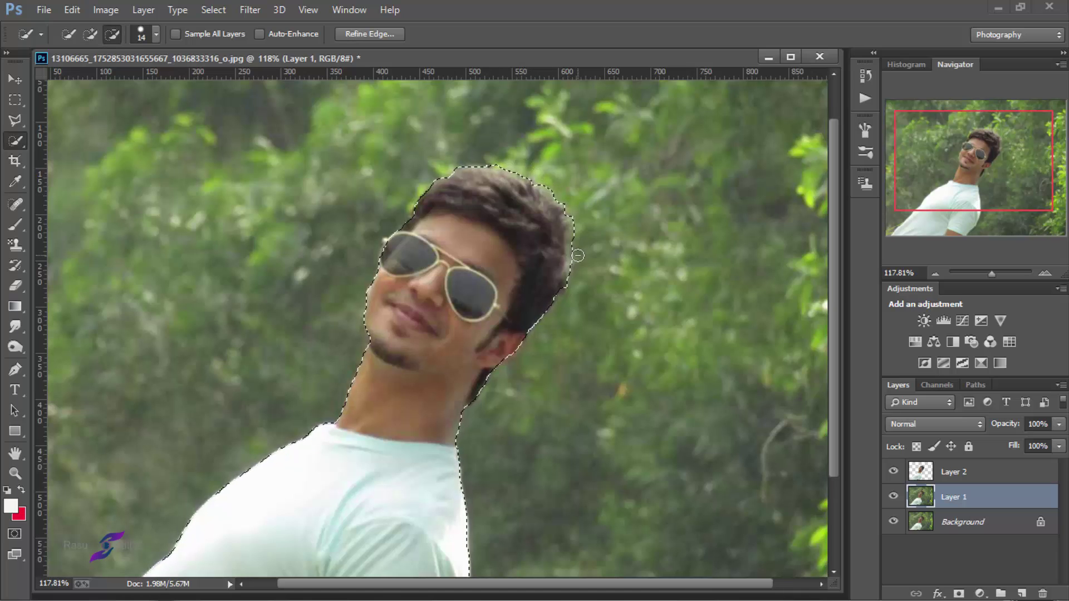
scroll(406, 282, down, 3)
scroll(406, 290, up, 2)
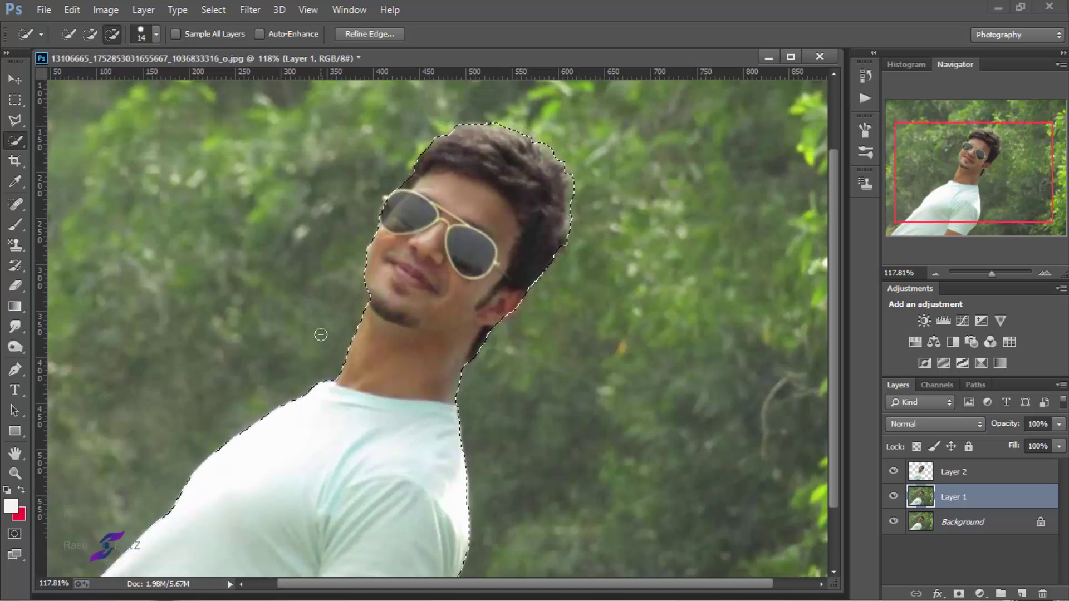
Content-Aware Fill the selection so foliage replaces the man.
right_click(360, 356)
click(468, 242)
click(620, 179)
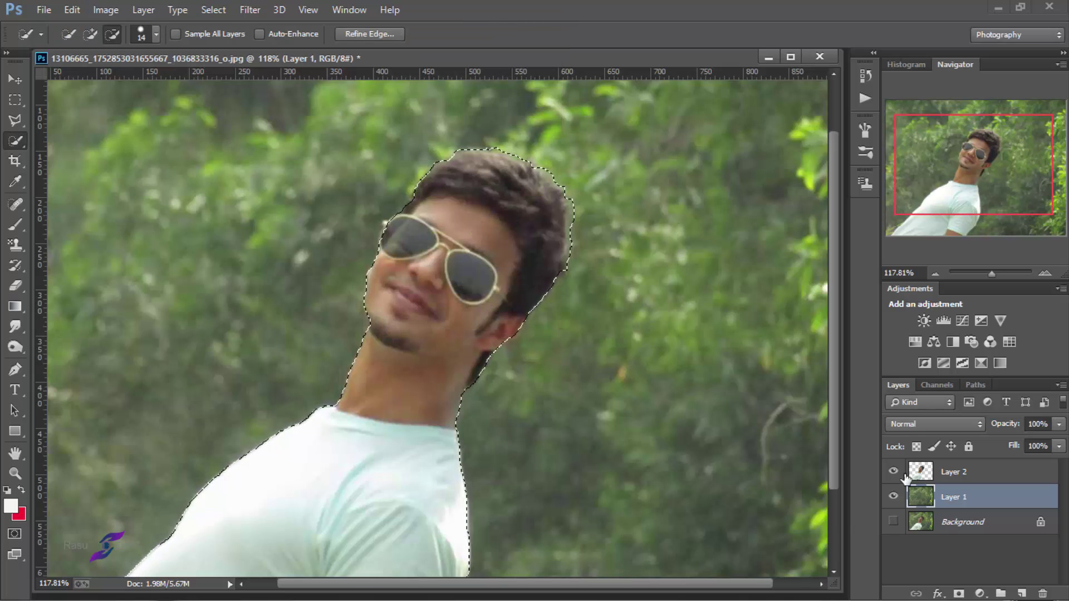
Hide the other layers, deselect, and launch the Camera Raw filter on Layer 1.
alt+click(893, 496)
scroll(464, 363, down, 3)
right_click(432, 273)
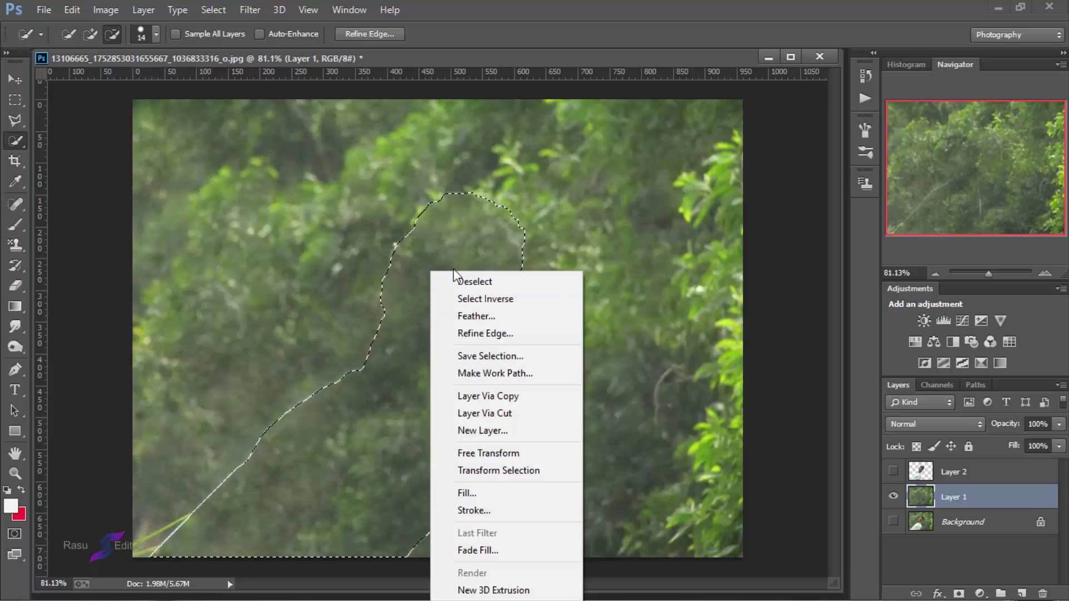
click(462, 283)
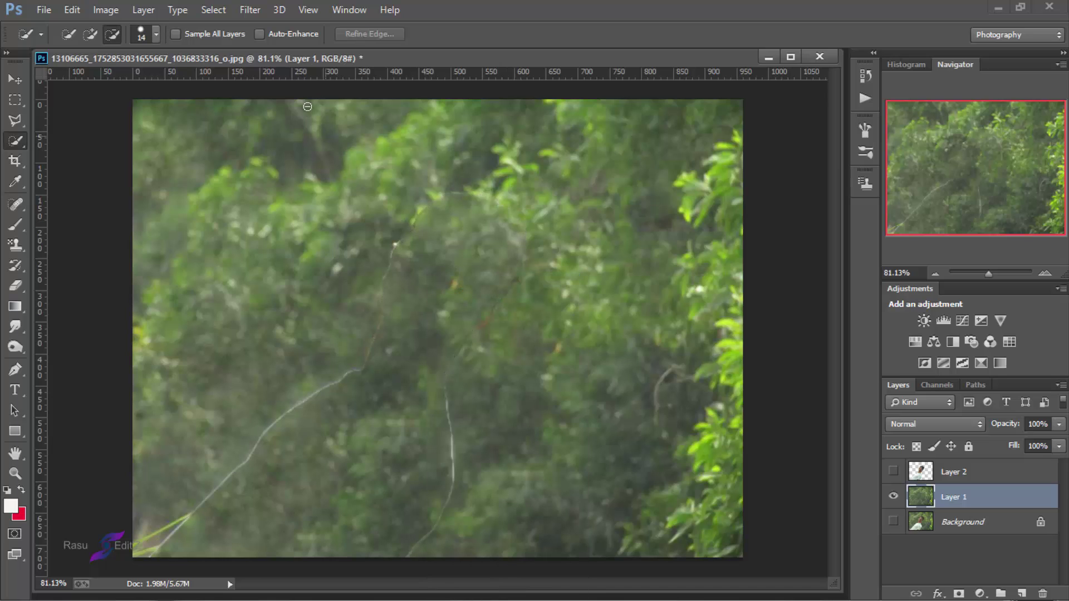
click(250, 10)
click(279, 93)
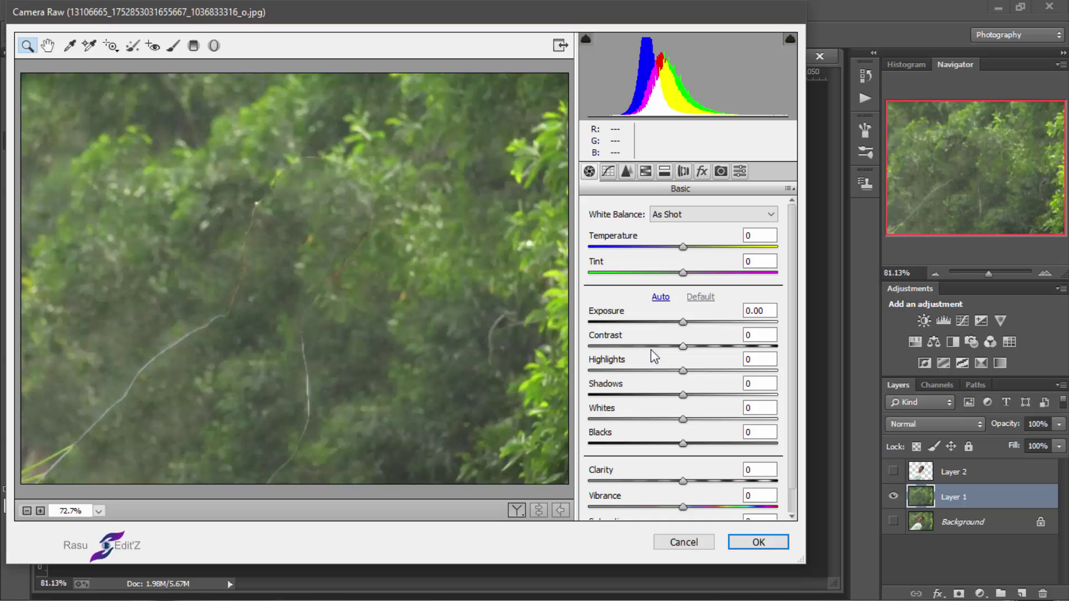
Apply Camera Raw with Contrast +65, Shadows -34, Blacks -30, Clarity +55 and boosted green/yellow hue and saturation.
mouse_move(683, 347)
mouse_down()
mouse_move(742, 346)
mouse_move(652, 395)
mouse_move(698, 419)
mouse_move(645, 443)
mouse_up()
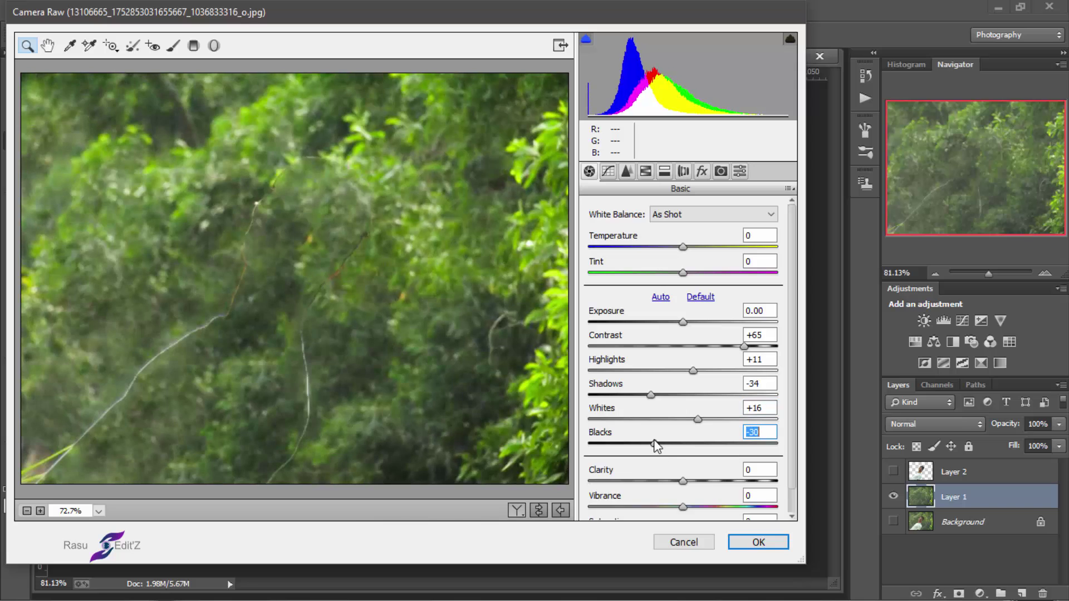
drag(683, 481, 735, 482)
scroll(735, 490, down, 1)
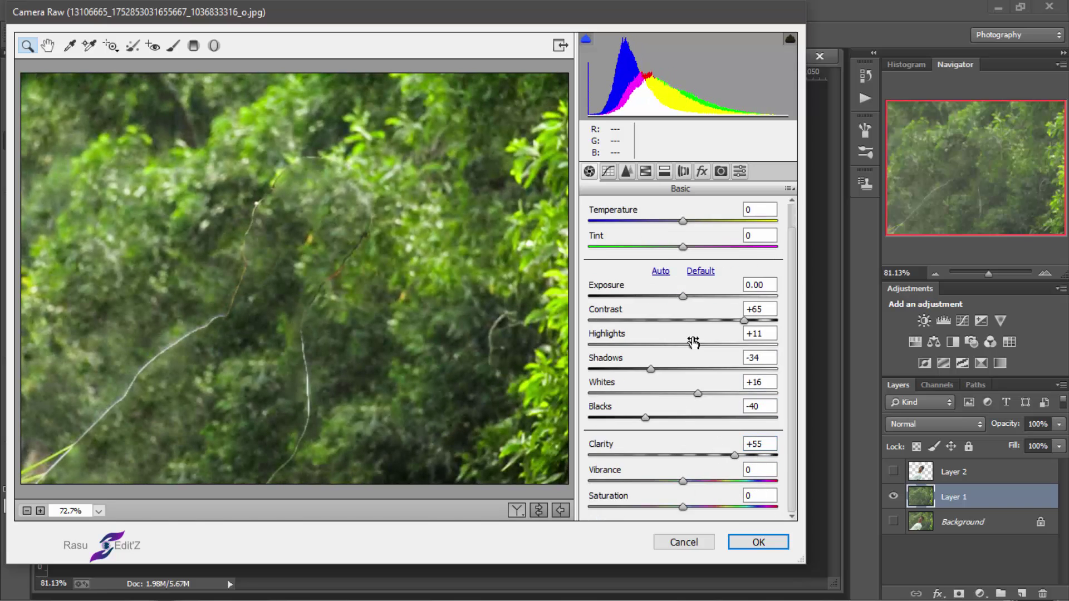
click(645, 171)
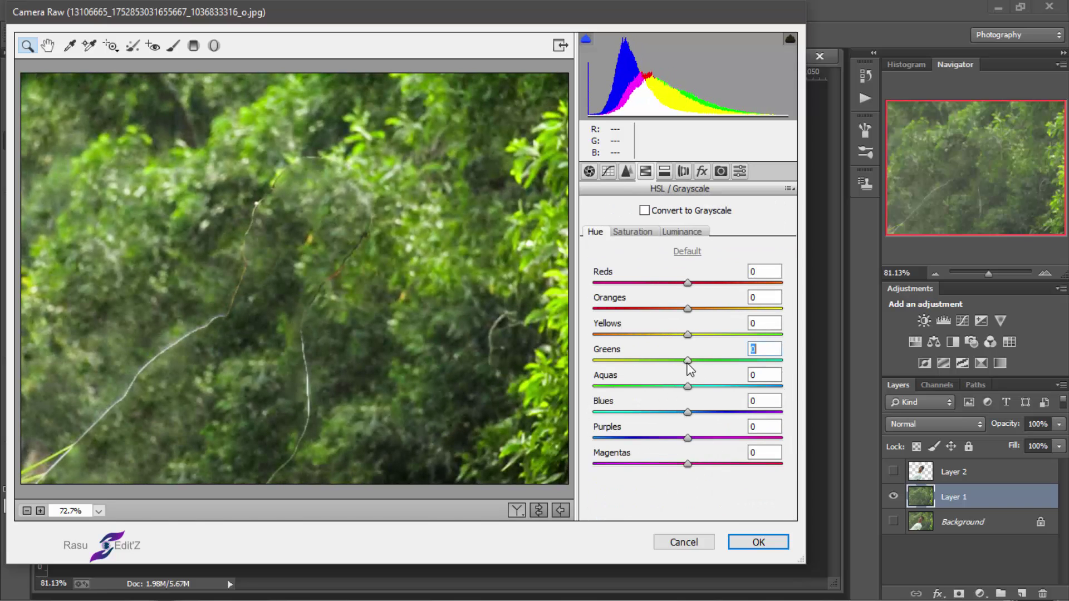
mouse_move(687, 361)
mouse_down()
mouse_move(746, 360)
mouse_move(705, 361)
mouse_move(702, 335)
mouse_up()
click(633, 232)
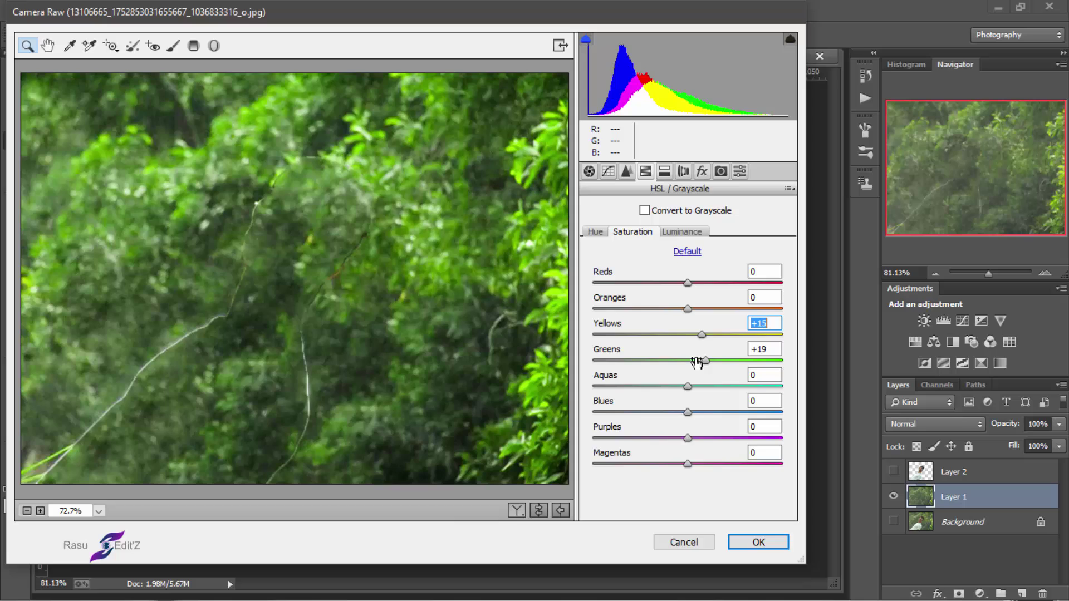
click(752, 543)
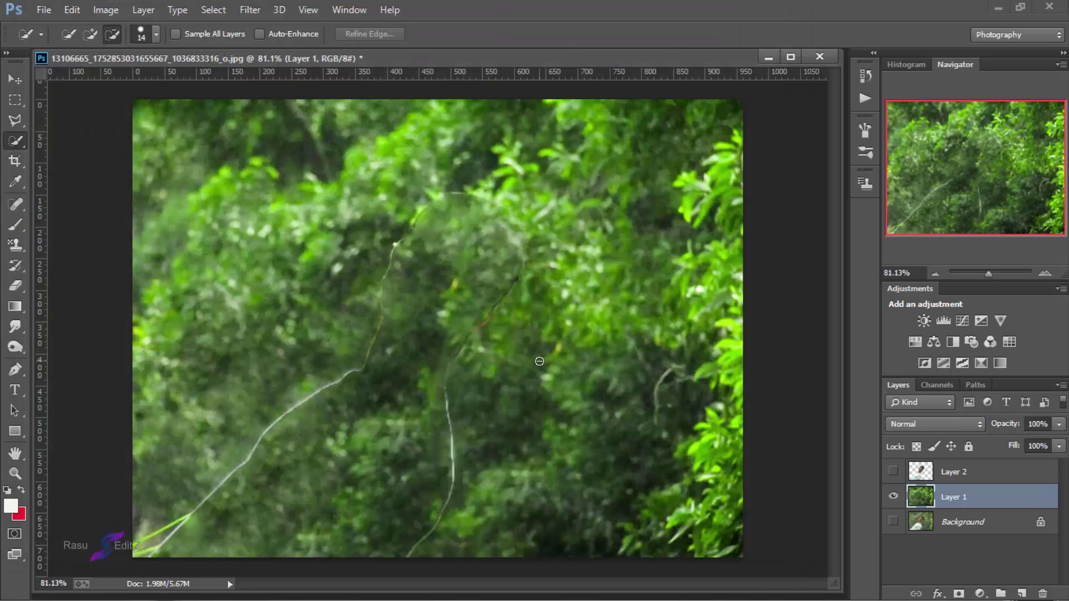
Toggle the man's layer to compare, then select the foliage Layer 1.
click(953, 472)
click(893, 472)
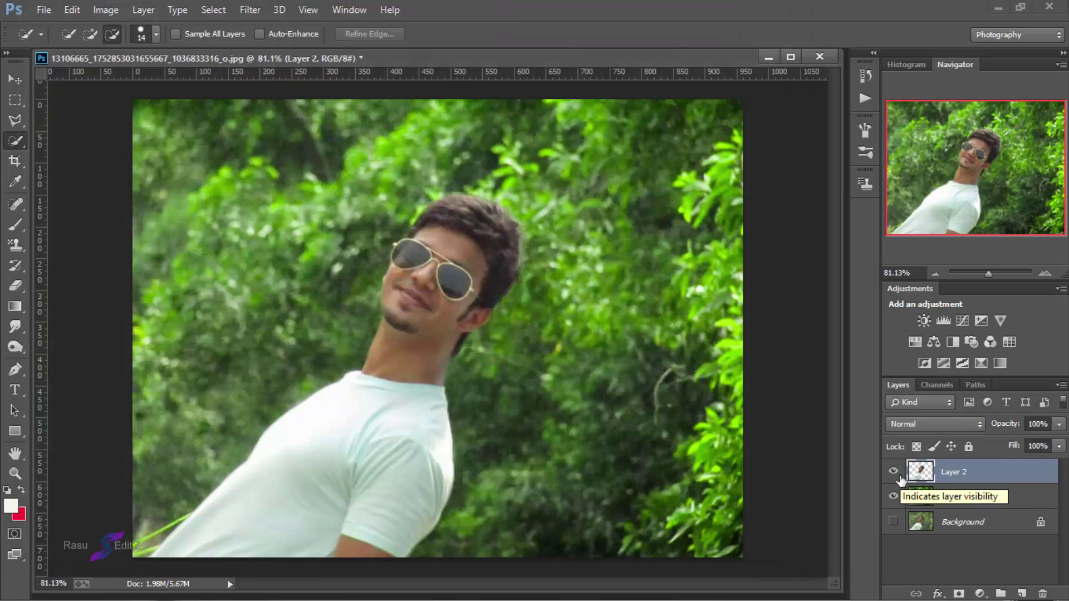
click(893, 472)
click(939, 497)
Apply Color Efex Pro's Contrast Color Range with Color Contrast 80% and Brightness -10%.
click(247, 9)
mouse_move(278, 413)
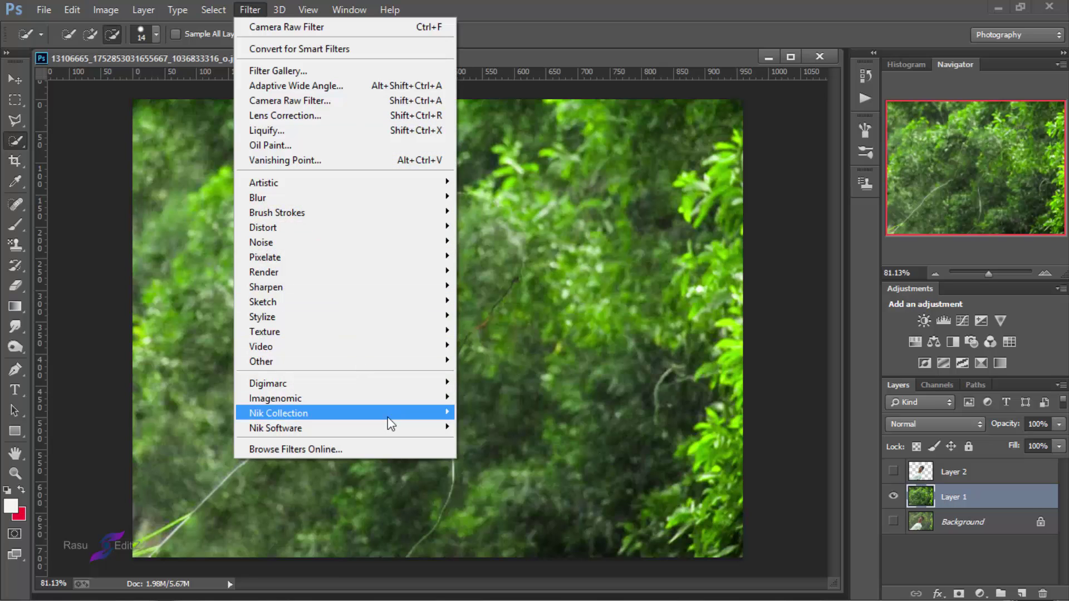
click(466, 423)
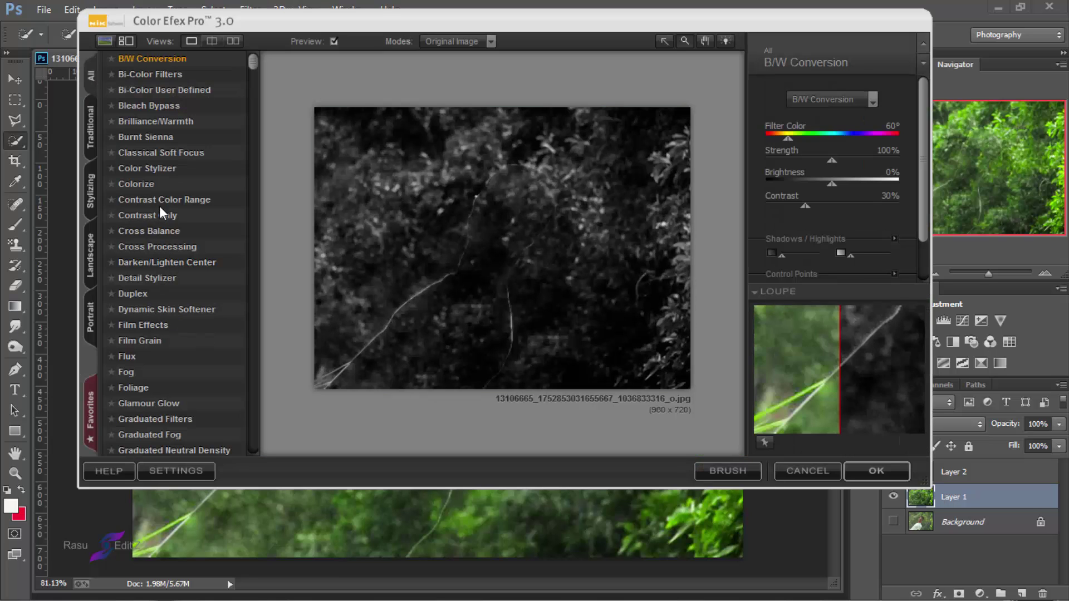
click(159, 204)
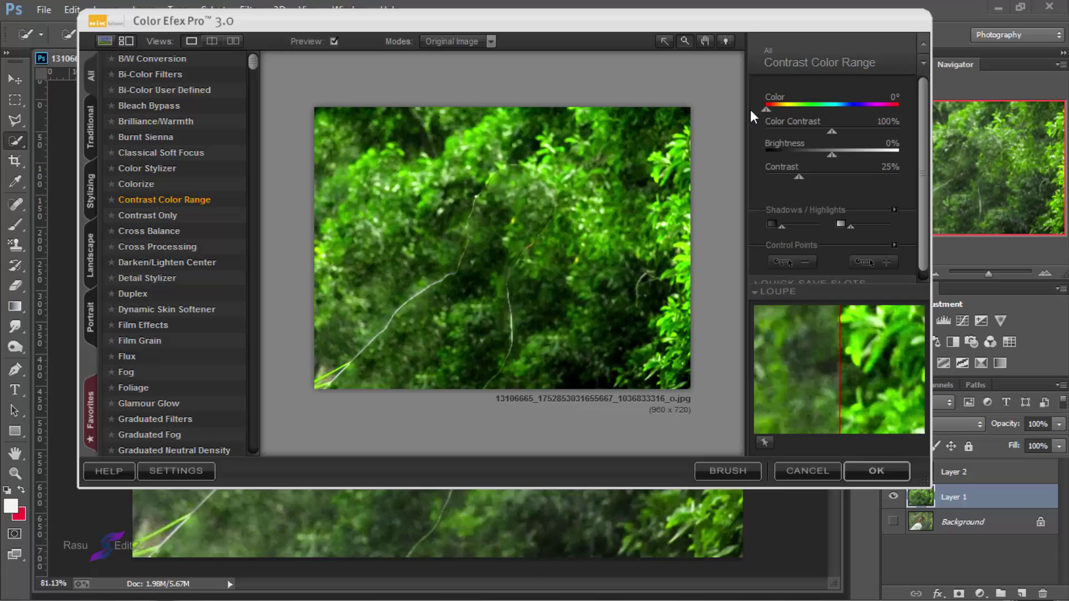
mouse_move(818, 132)
mouse_down()
mouse_move(828, 160)
mouse_move(819, 177)
mouse_up()
click(876, 471)
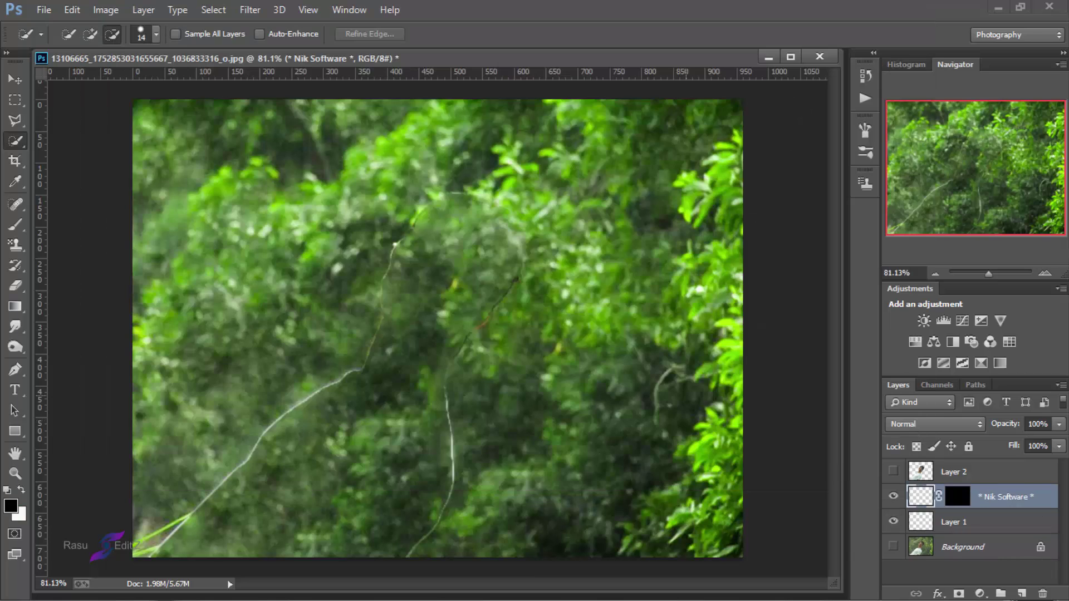
click(250, 10)
mouse_move(257, 197)
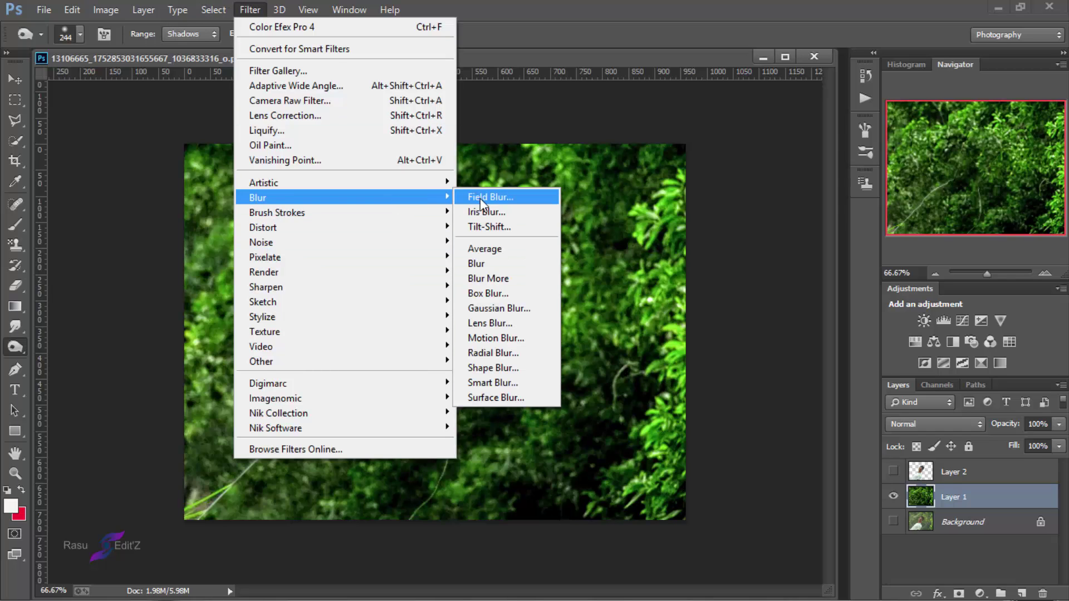
Apply an 8 px Tilt-Shift blur with lowered focus lines, Light Bokeh 38% and Bokeh Color 56%.
click(489, 229)
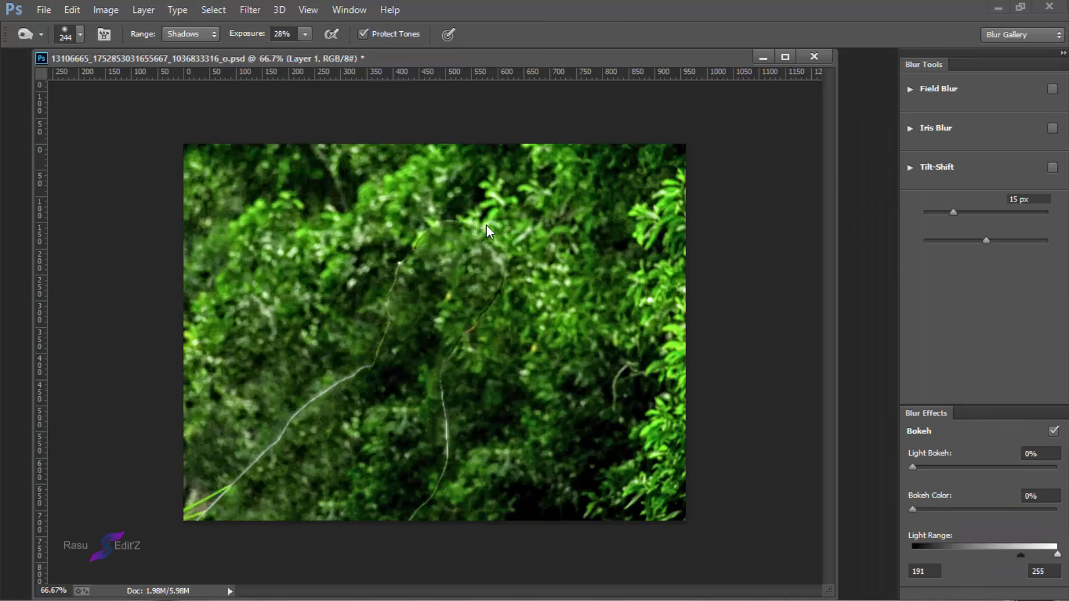
drag(390, 336, 383, 511)
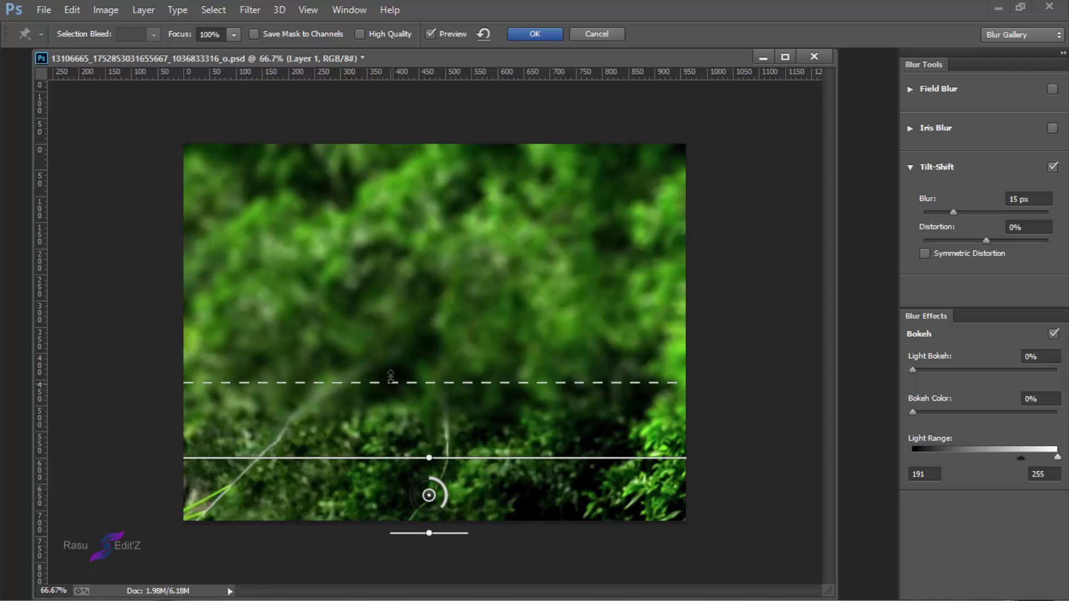
drag(389, 379, 389, 177)
drag(953, 212, 945, 212)
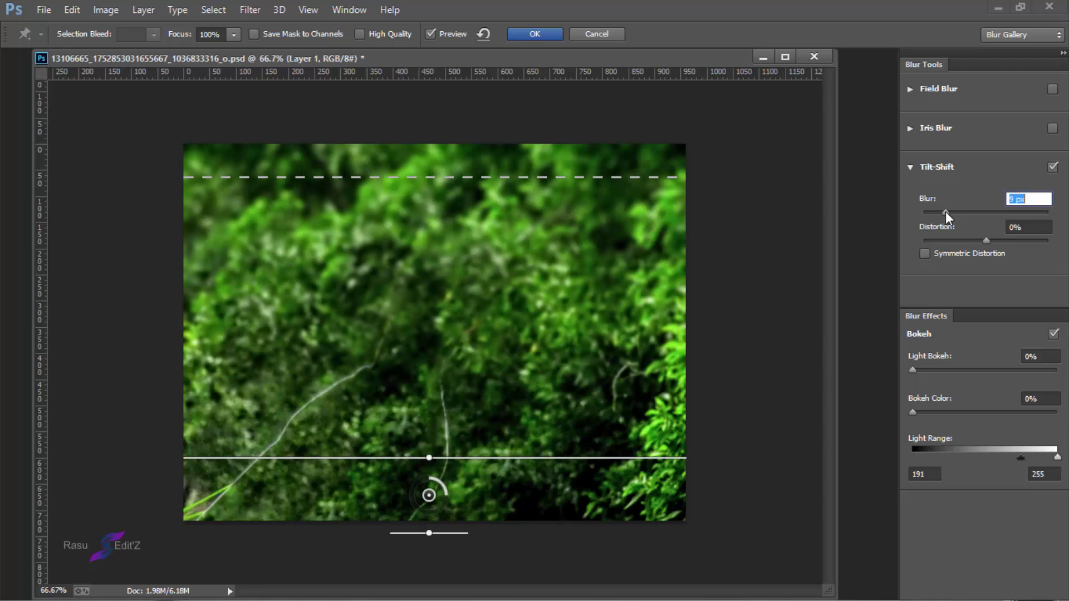
mouse_move(912, 369)
mouse_down()
mouse_move(980, 370)
mouse_move(967, 370)
mouse_up()
mouse_move(913, 413)
mouse_down()
mouse_move(1021, 414)
mouse_move(994, 417)
mouse_up()
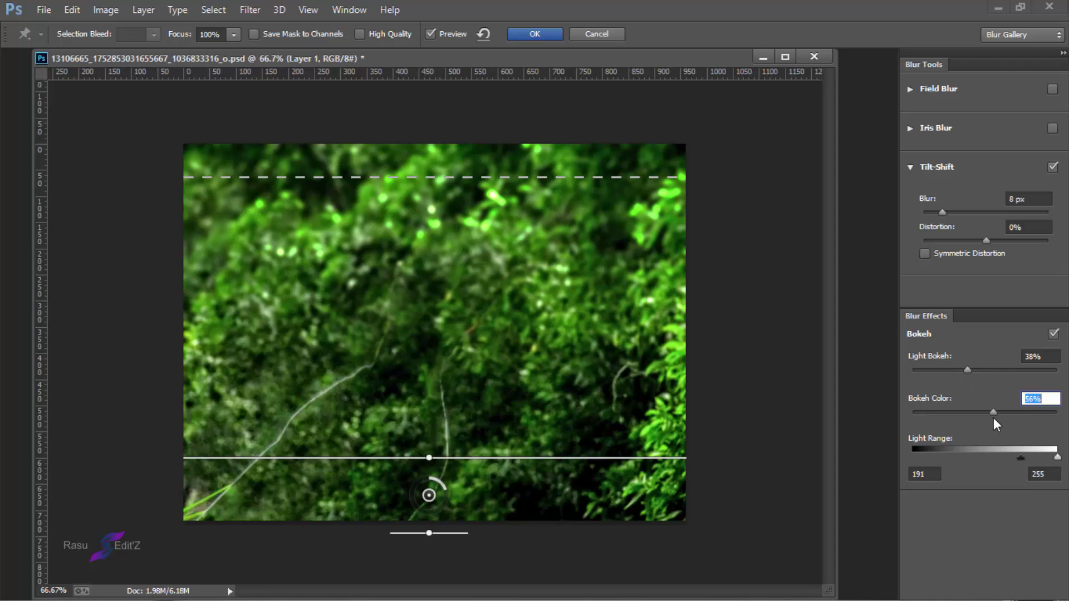
click(535, 34)
Toggle the man's layer to inspect the blurred foliage, then select Layer 2.
click(894, 472)
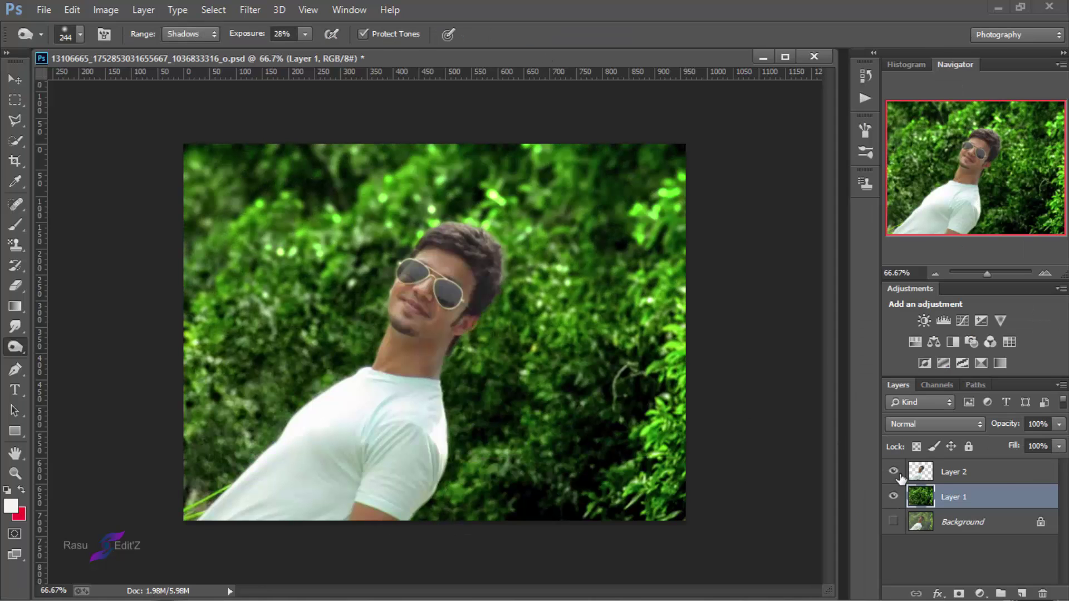
click(894, 472)
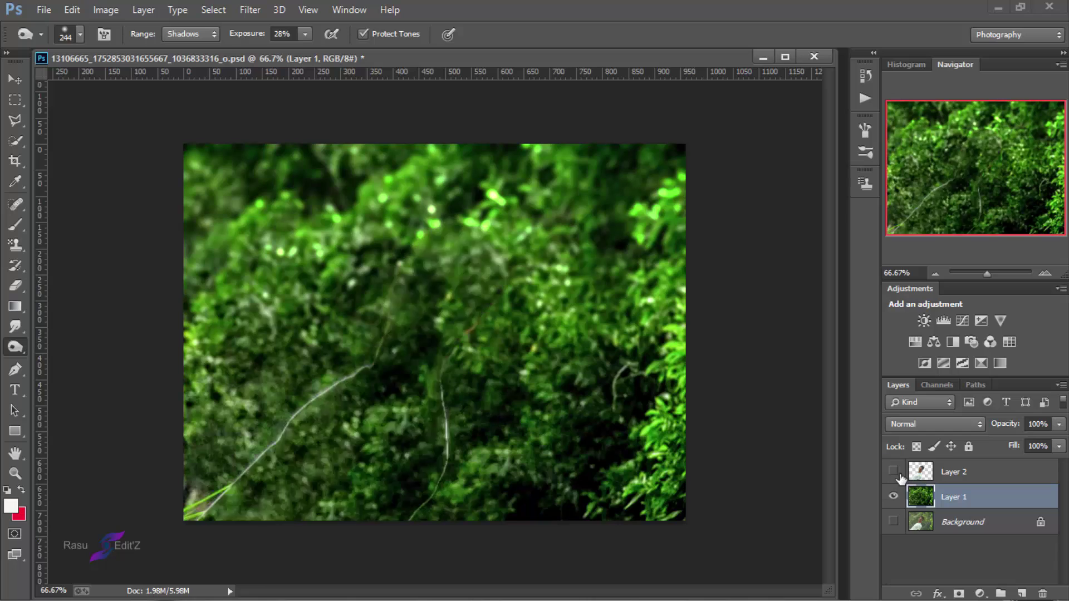
click(894, 471)
click(955, 471)
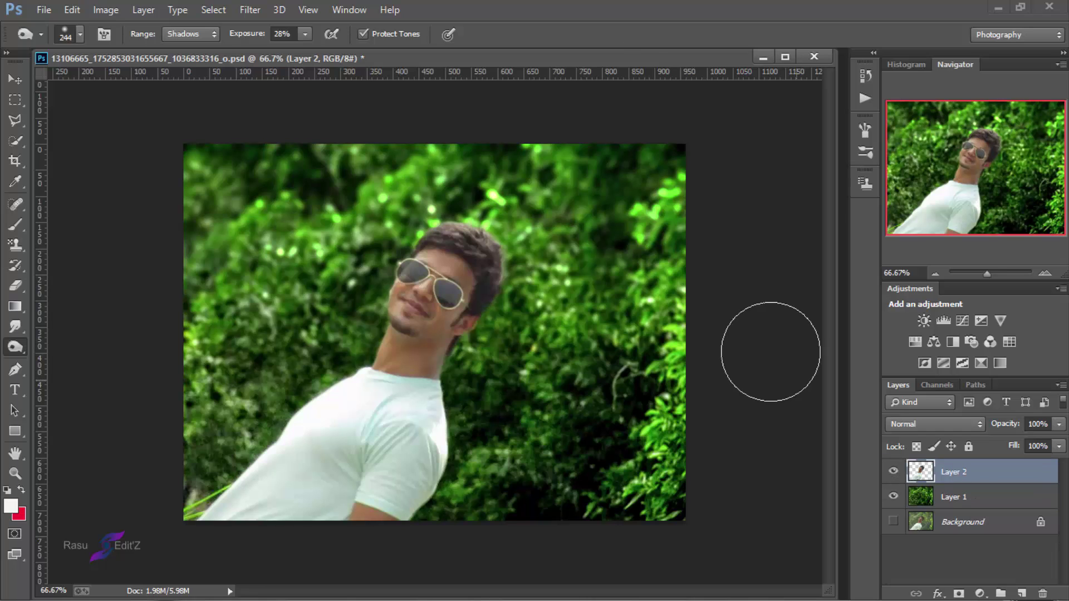
Apply Contrast Color Range at 90% colour contrast, +8% brightness, 41% contrast, and merge it into Layer 2.
click(250, 10)
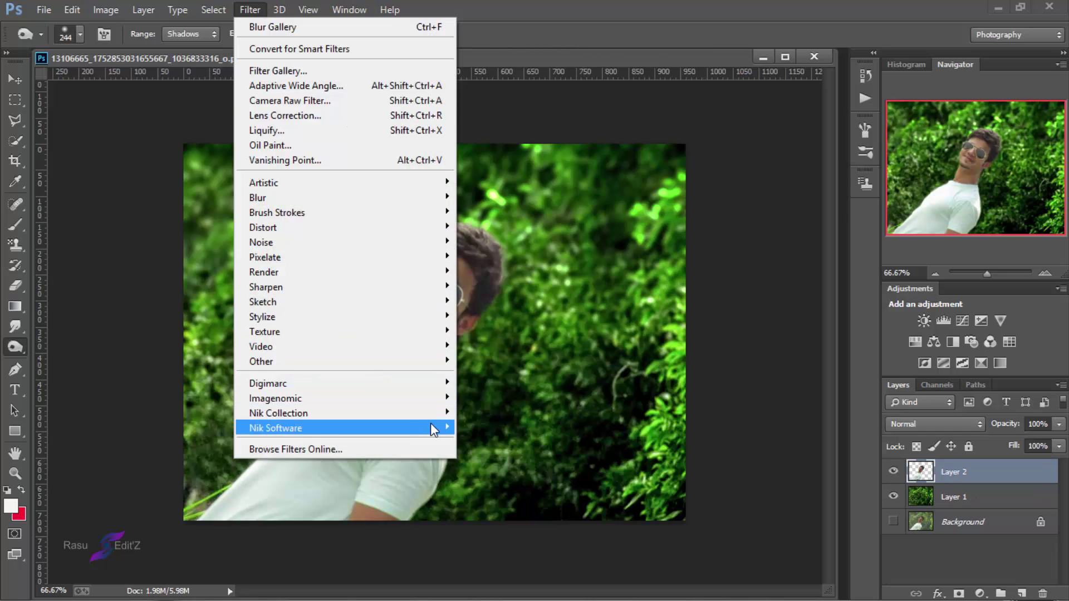
click(468, 433)
click(164, 200)
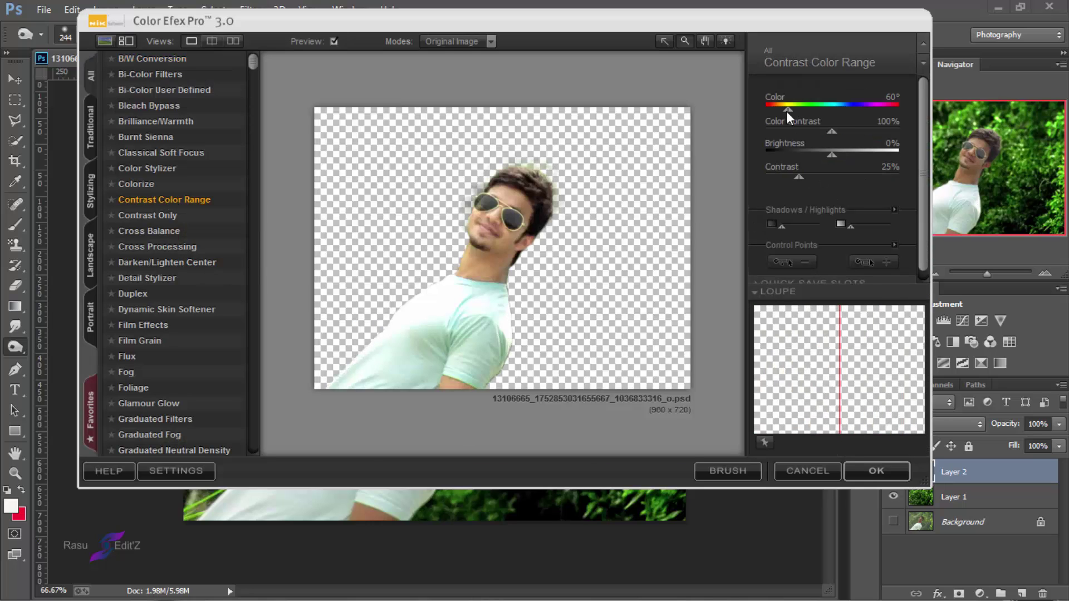
mouse_move(796, 132)
mouse_down()
mouse_move(816, 131)
mouse_move(830, 154)
mouse_move(785, 177)
mouse_move(816, 177)
mouse_up()
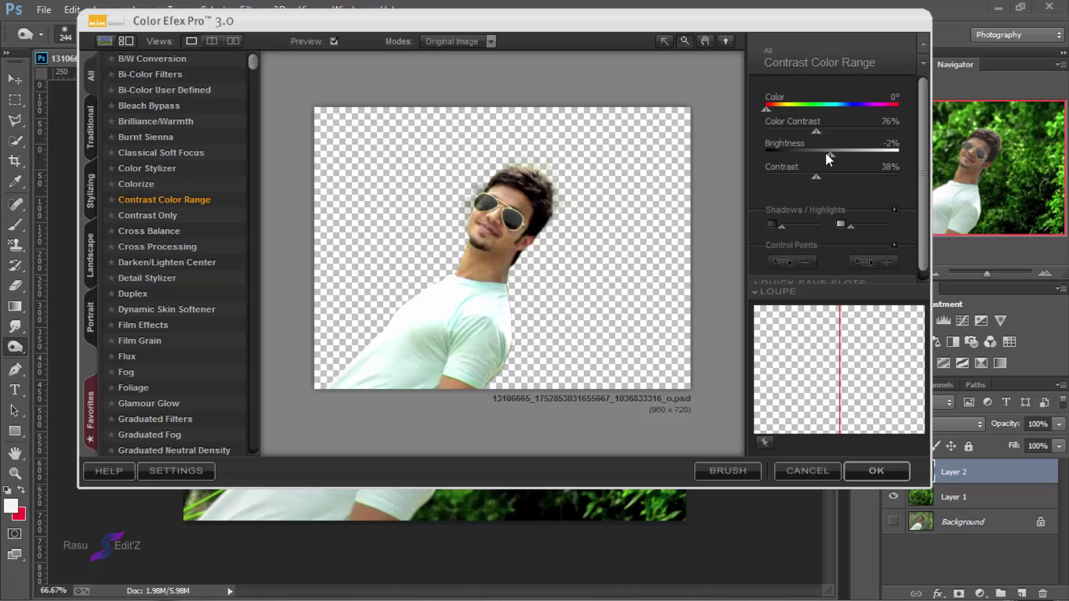
mouse_move(816, 131)
mouse_down()
mouse_move(845, 154)
mouse_move(810, 131)
mouse_move(841, 155)
mouse_move(821, 175)
mouse_up()
drag(818, 132, 818, 132)
click(876, 471)
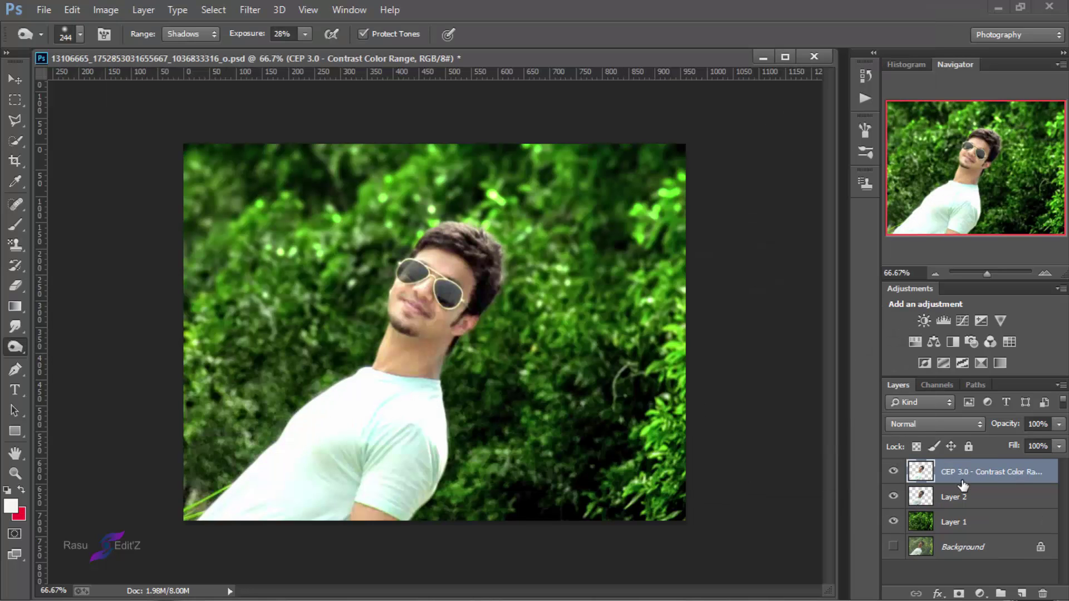
right_click(973, 480)
click(741, 481)
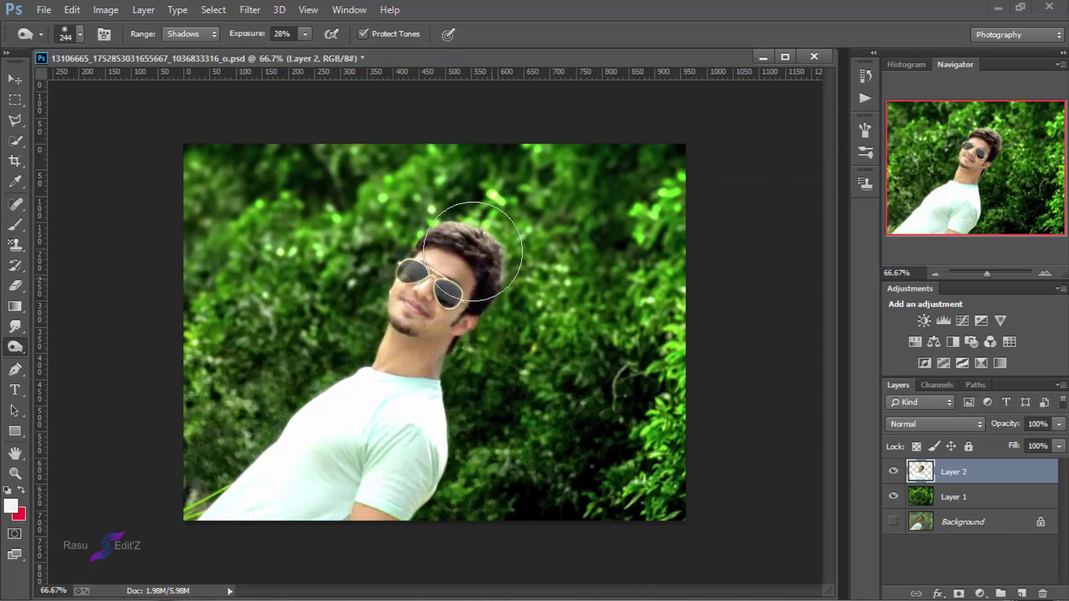
In Camera Raw on the man, keep Contrast at 0, set Shadows to -78 and raise Clarity slightly.
click(250, 10)
click(290, 100)
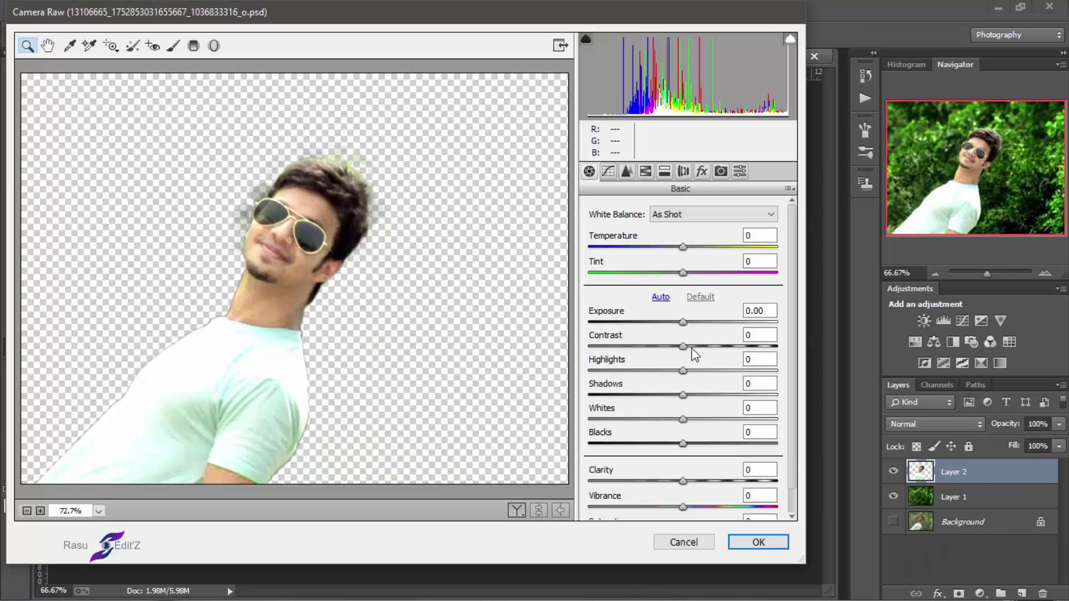
drag(692, 349, 658, 355)
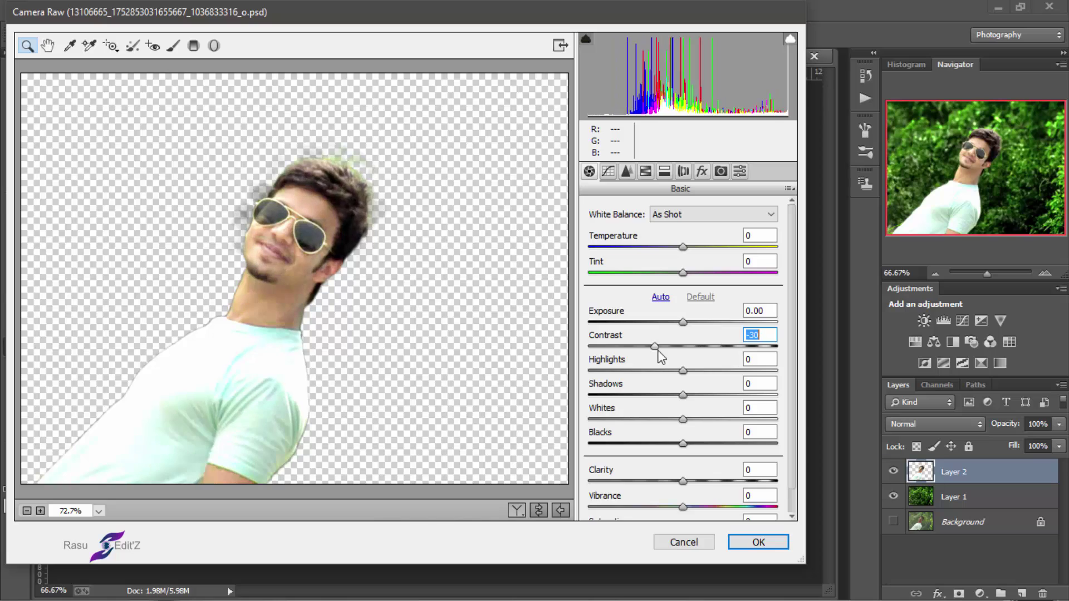
double_click(655, 347)
mouse_move(683, 395)
mouse_down()
mouse_move(612, 396)
mouse_move(638, 397)
mouse_up()
scroll(639, 401, down, 1)
drag(683, 455, 703, 458)
Desaturate greens fully, tweak yellows, set green luminance -11 and green hue -19, then apply.
click(645, 171)
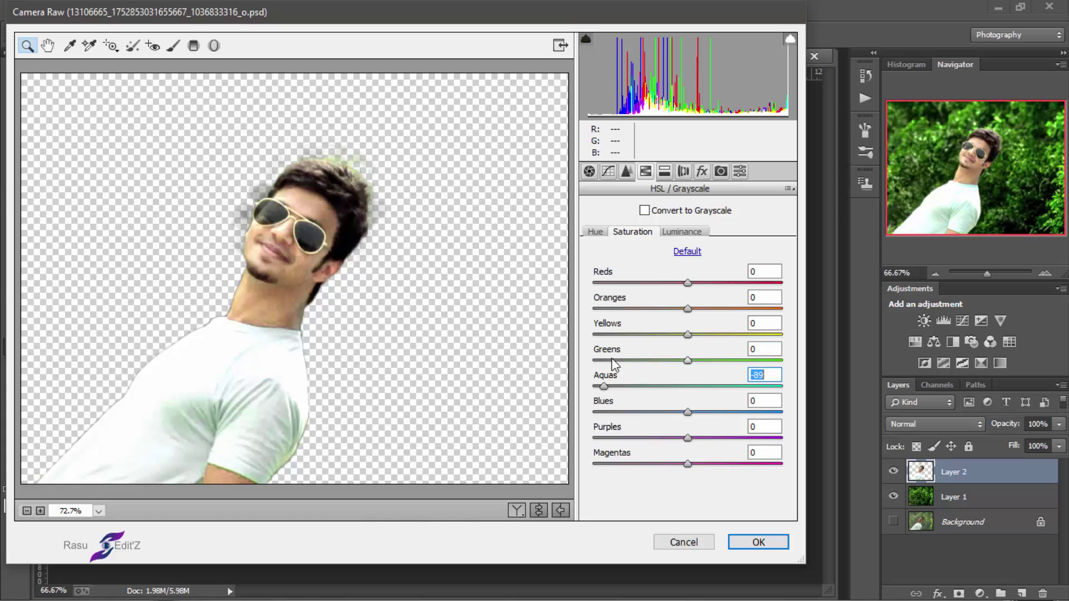
drag(688, 360, 593, 361)
mouse_move(688, 334)
mouse_down()
mouse_move(576, 338)
mouse_move(688, 337)
mouse_up()
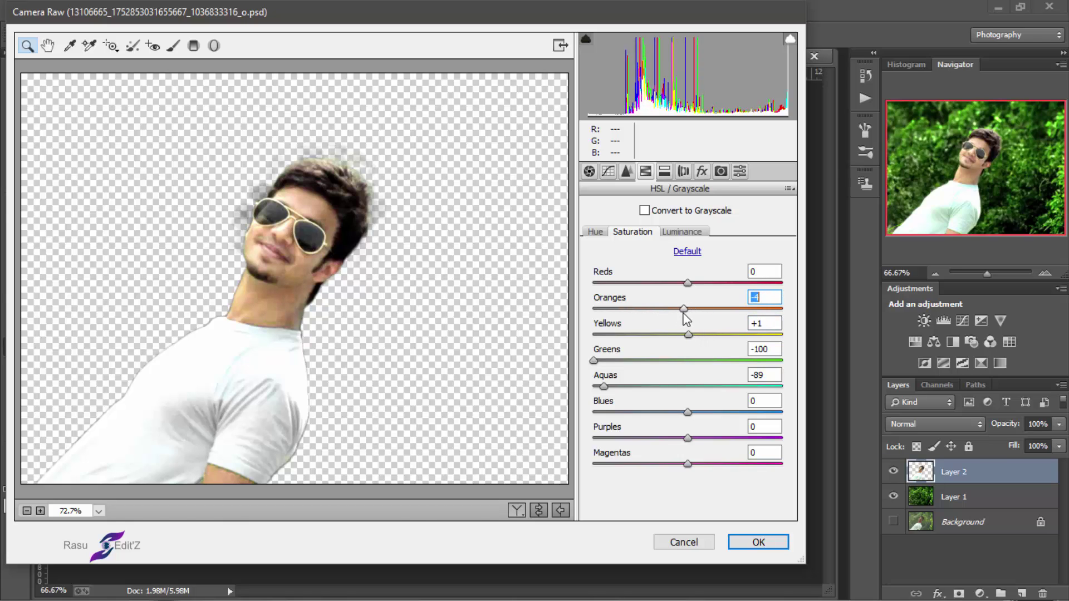
click(674, 232)
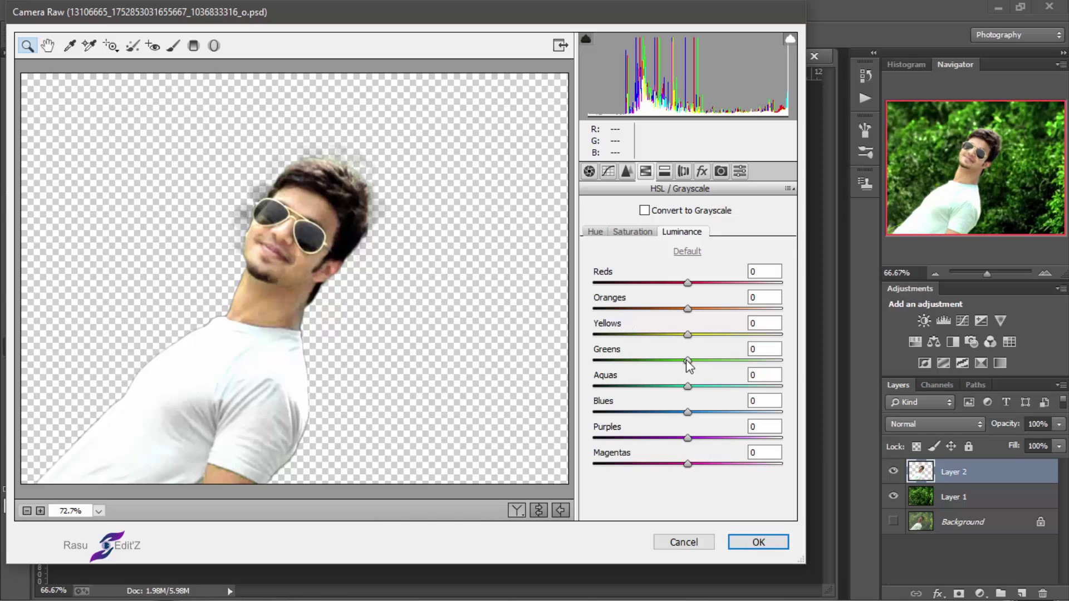
drag(688, 360, 677, 361)
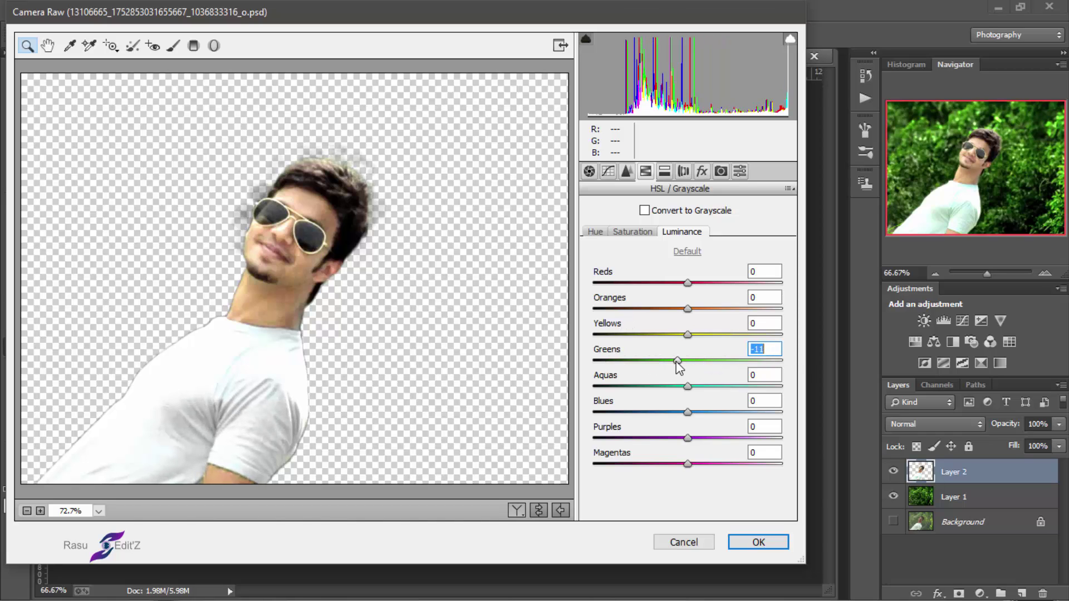
click(595, 232)
drag(687, 361, 670, 362)
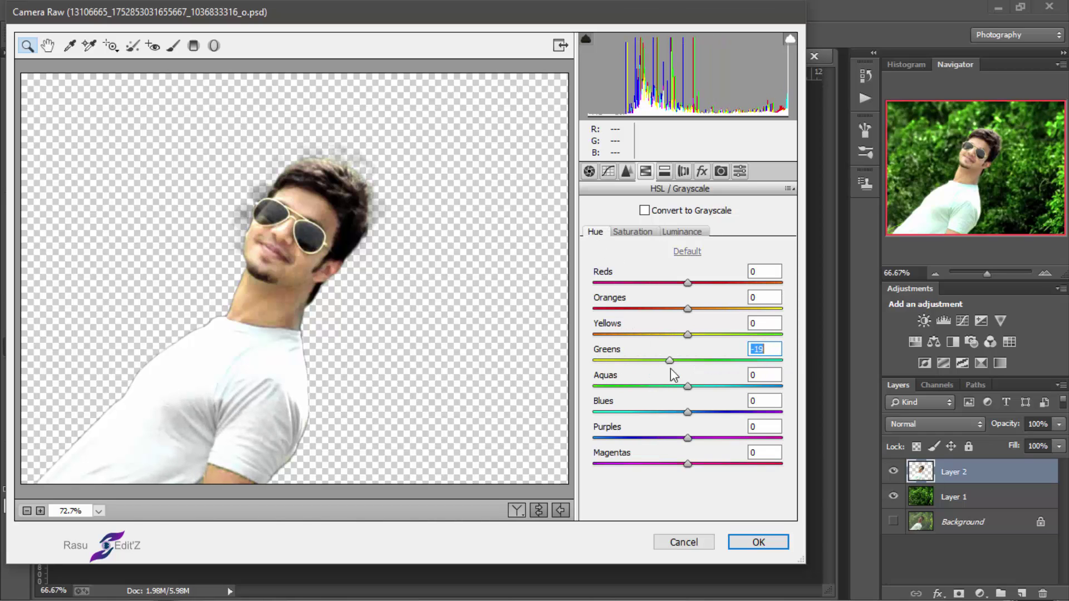
click(757, 542)
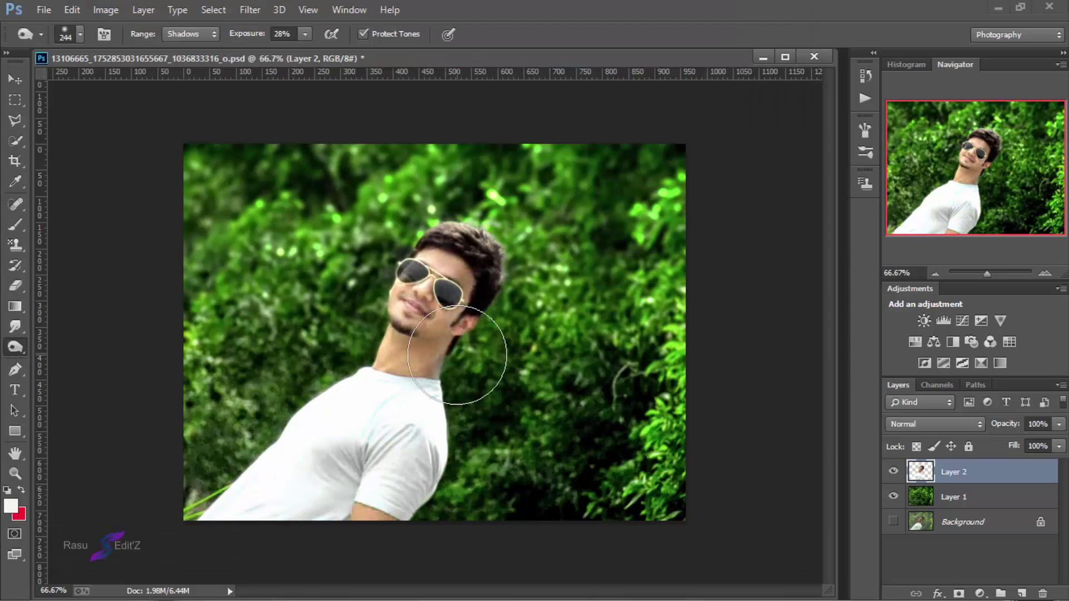
Select the Dodge Tool with Midtones range, 29% exposure and a size 41 brush.
scroll(431, 337, up, 3)
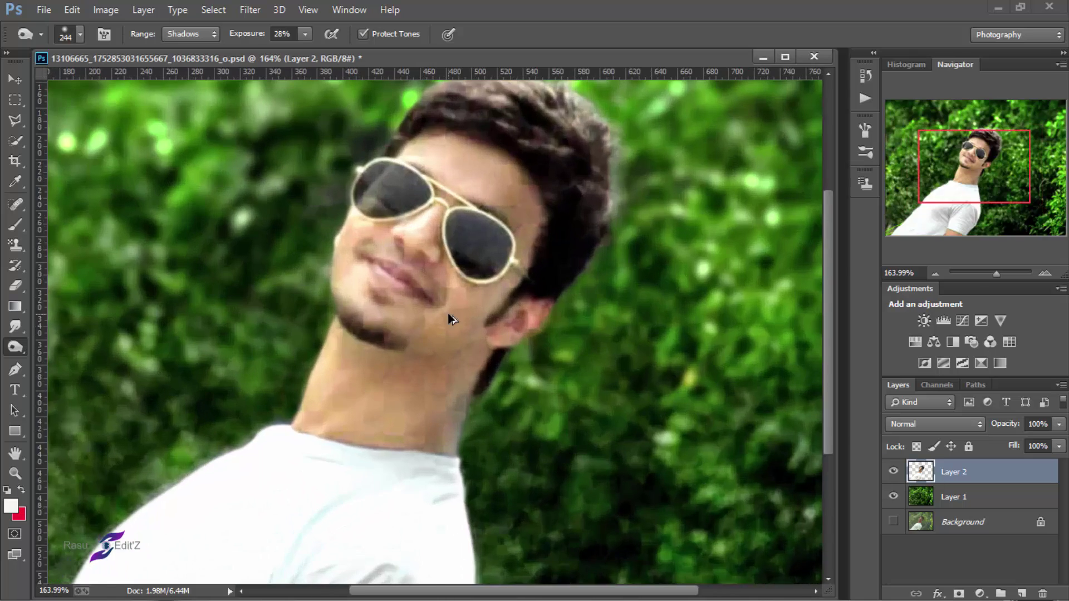
scroll(431, 337, down, 3)
scroll(278, 362, down, 2)
scroll(92, 388, up, 4)
click(24, 376)
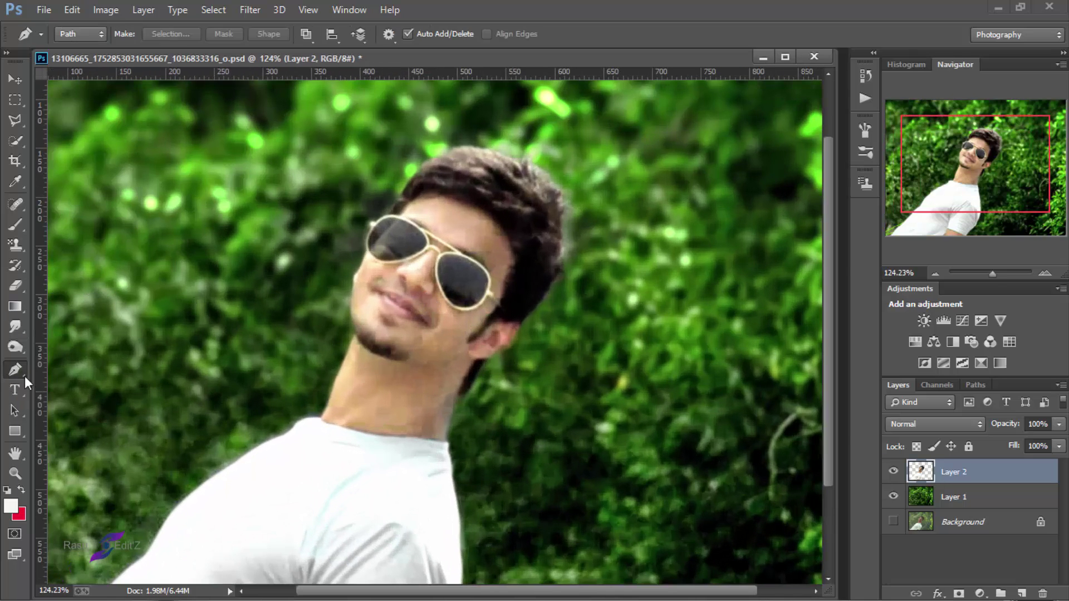
click(12, 350)
click(49, 344)
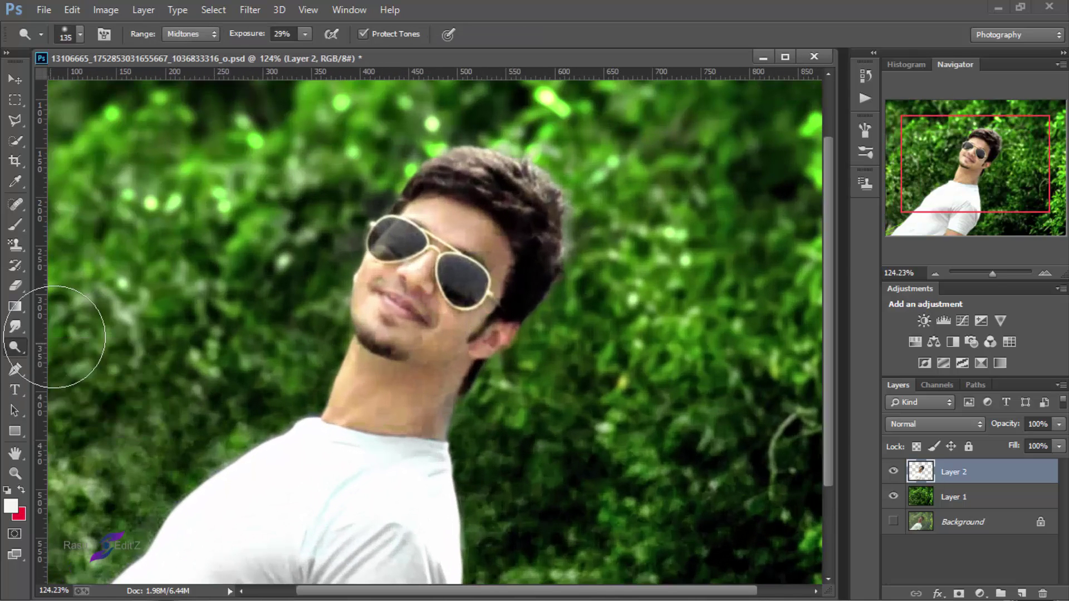
click(79, 34)
key(Escape)
Dodge the forehead, cheek, jaw and neck to lighten the skin.
drag(459, 227, 502, 258)
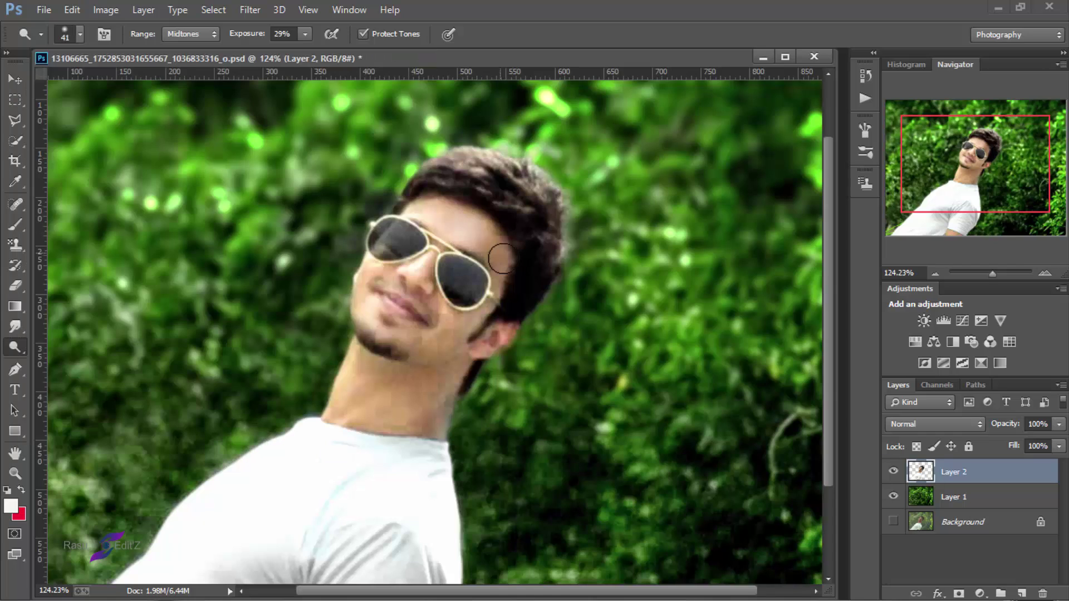
mouse_move(448, 341)
mouse_down()
mouse_move(423, 312)
mouse_move(389, 327)
mouse_move(433, 310)
mouse_move(463, 330)
mouse_up()
mouse_move(435, 415)
mouse_down()
mouse_move(410, 375)
mouse_move(365, 435)
mouse_move(419, 428)
mouse_move(461, 337)
mouse_move(443, 417)
mouse_move(421, 428)
mouse_up()
scroll(421, 428, up, 3)
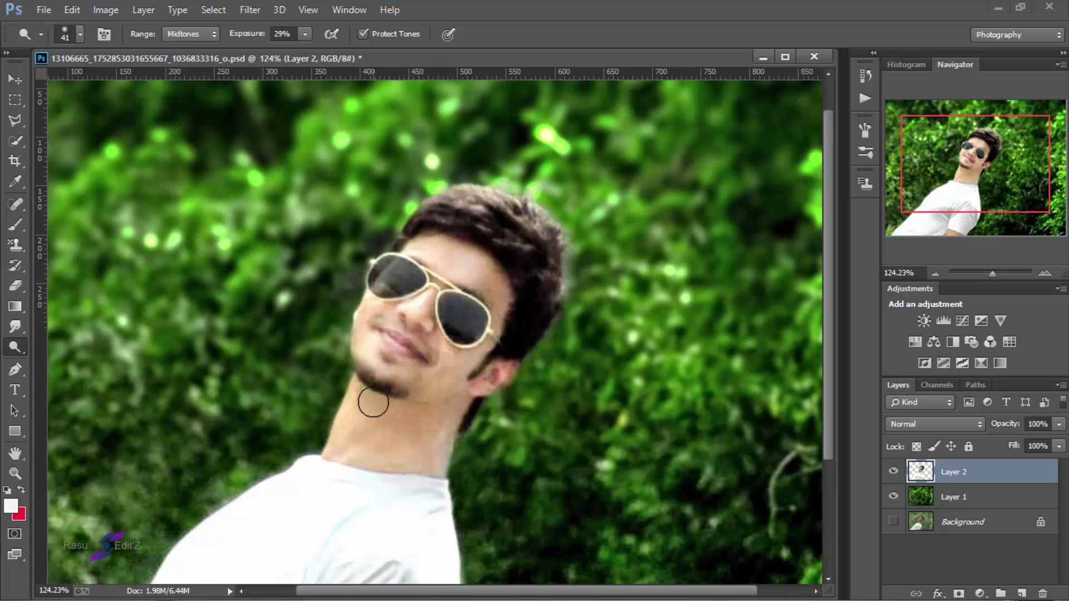
mouse_move(441, 363)
mouse_down()
mouse_move(382, 390)
mouse_move(418, 330)
mouse_up()
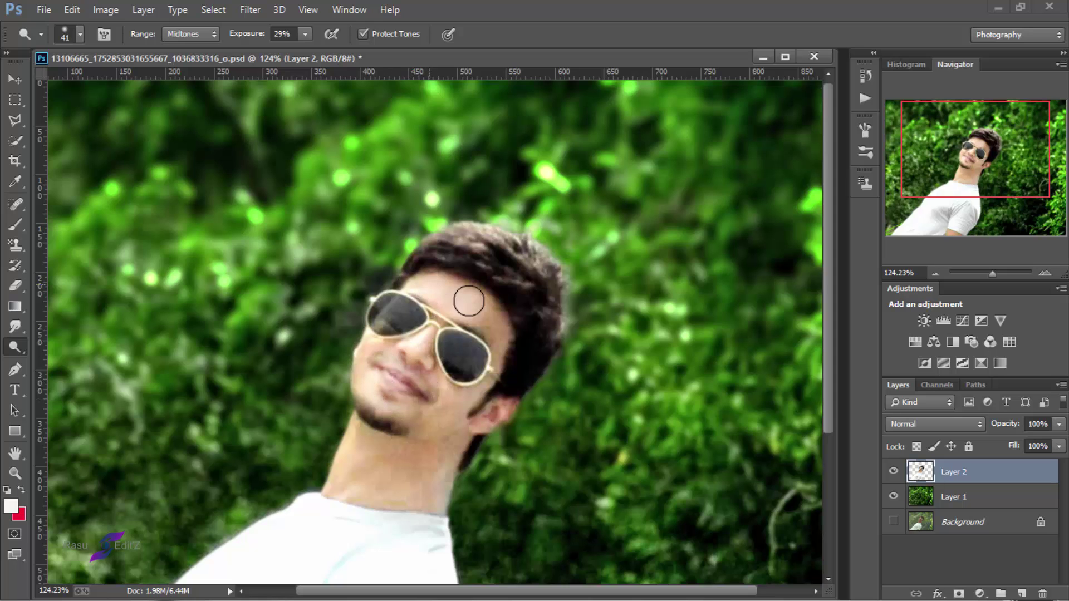
scroll(413, 333, down, 2)
Run Noiseware Professional noise reduction, checking the face at 200% preview before applying.
scroll(413, 332, up, 1)
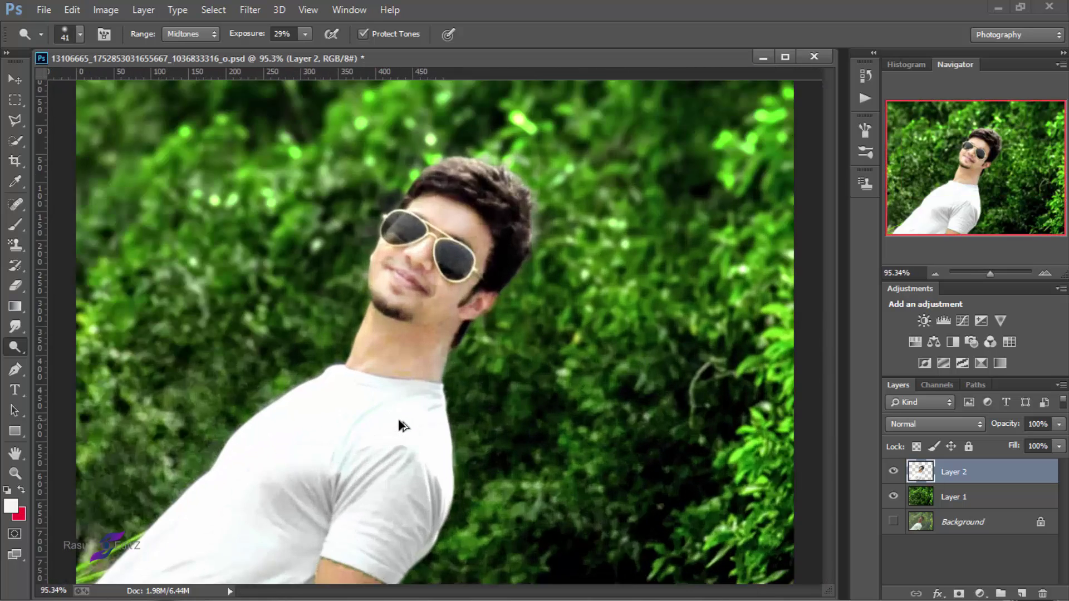
scroll(401, 425, down, 2)
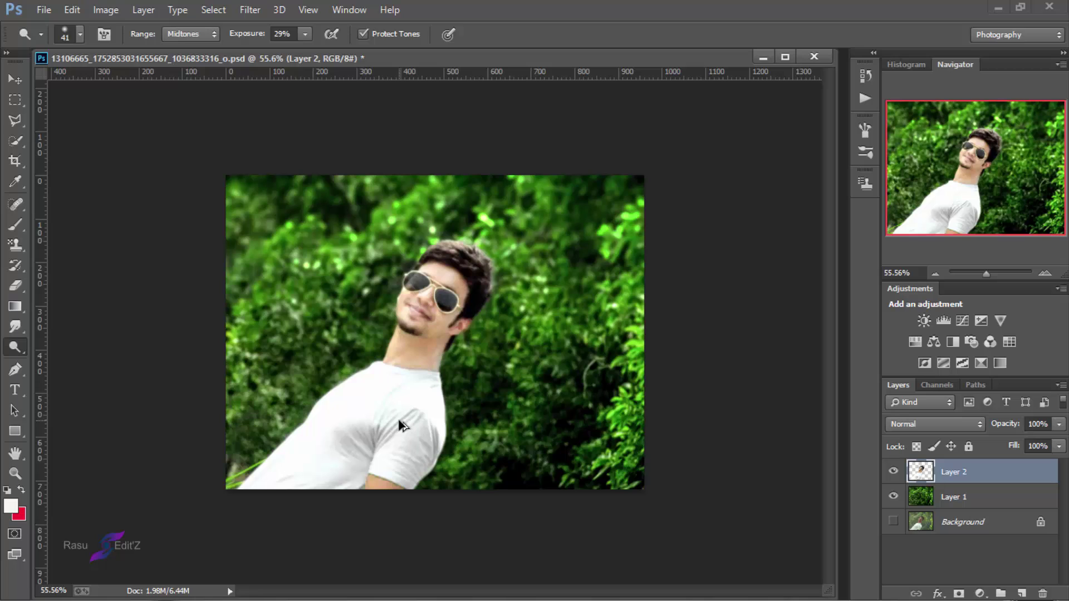
click(253, 9)
click(473, 399)
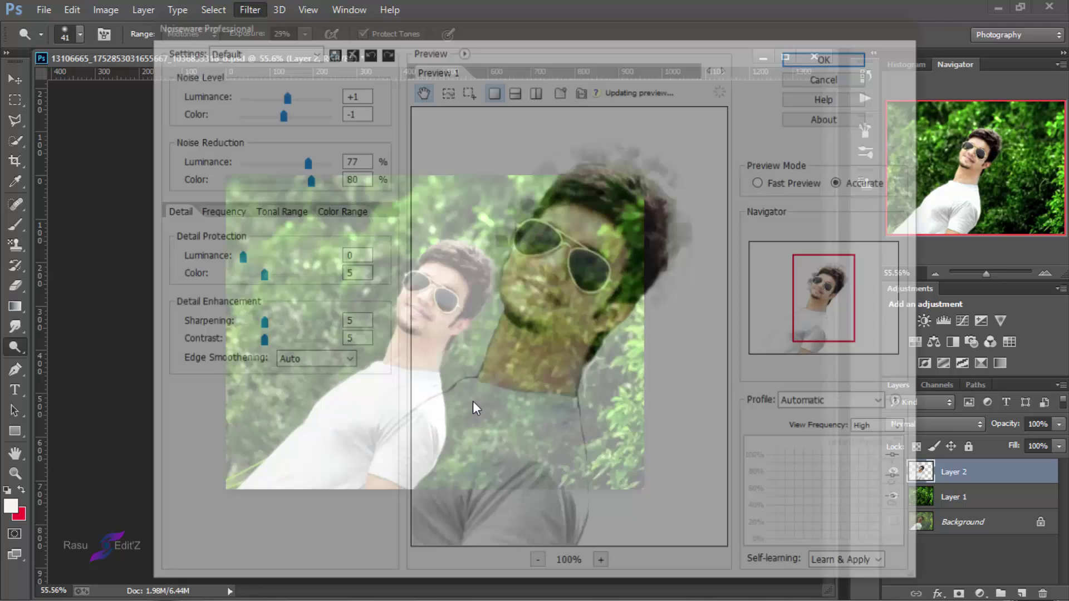
click(601, 566)
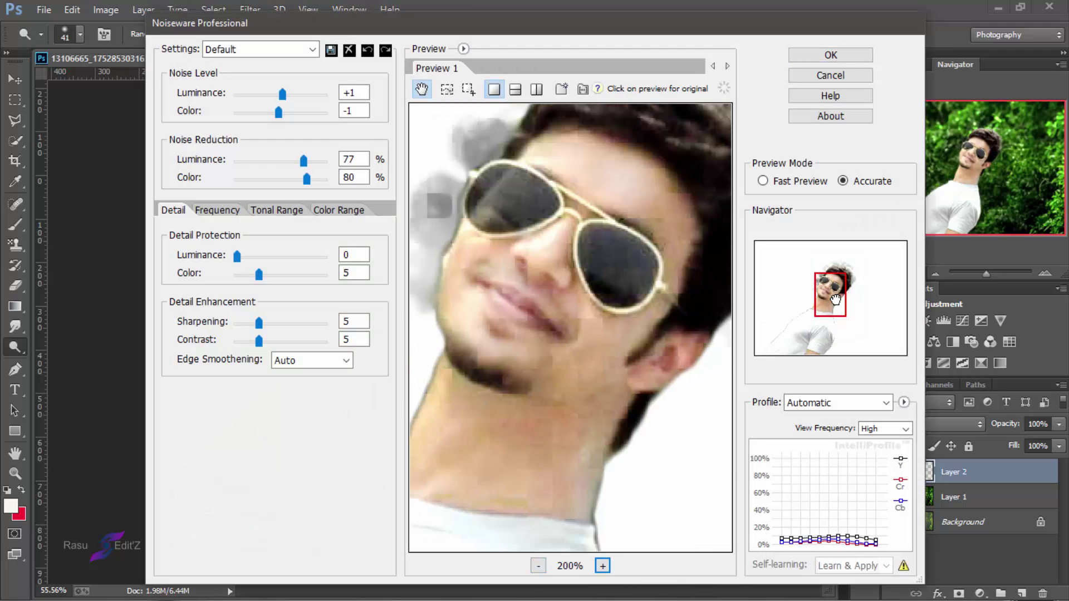
click(829, 55)
Add a Brightness/Contrast adjustment layer with lowered brightness and contrast 22.
key(b)
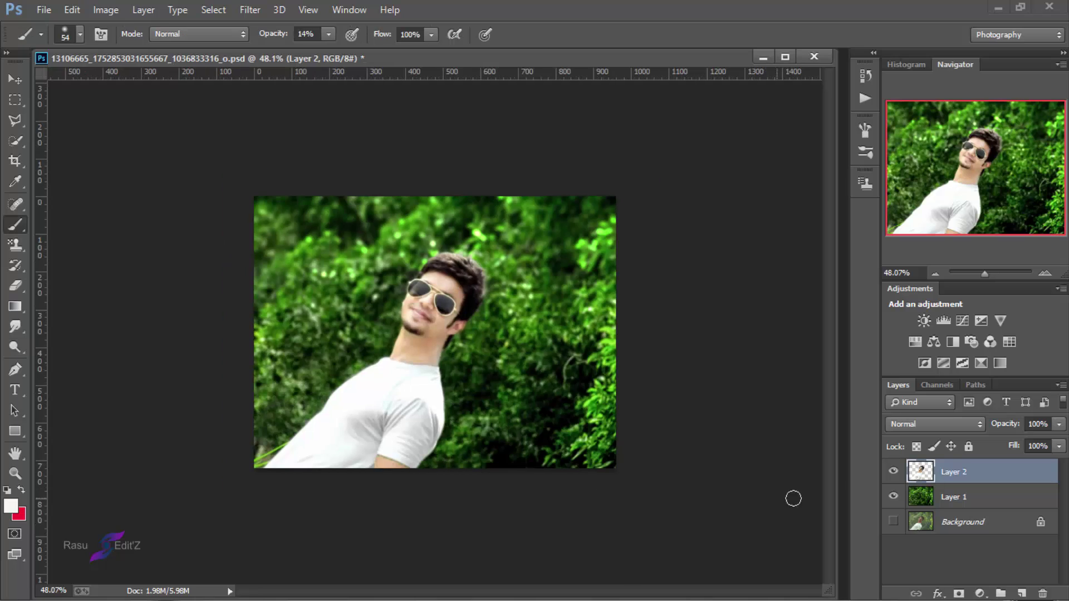
click(923, 321)
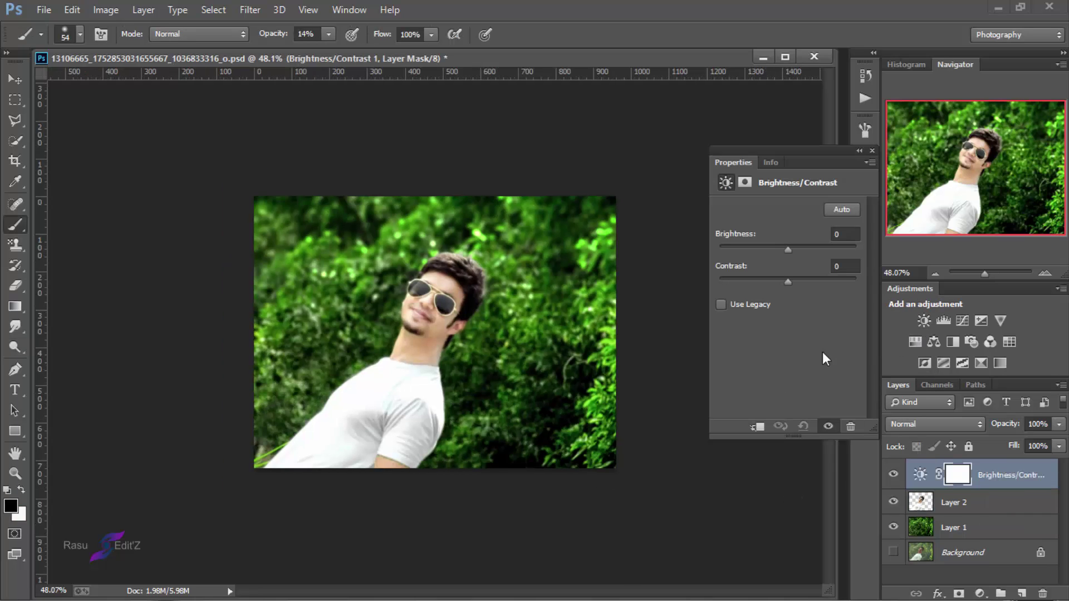
click(786, 282)
drag(793, 248, 767, 250)
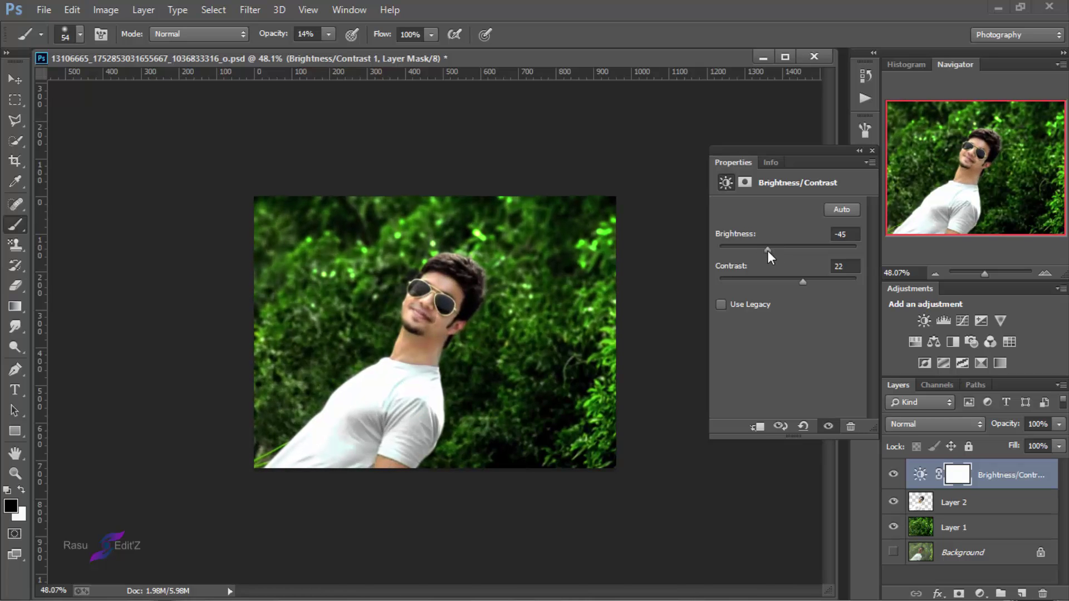
double_click(859, 165)
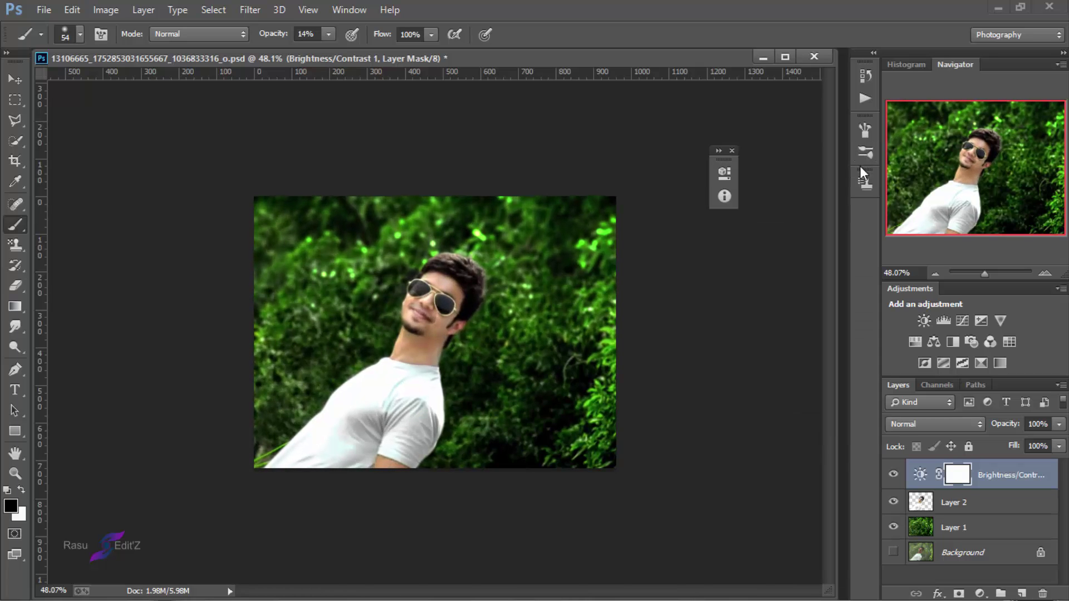
Add a Hue/Saturation adjustment layer that slightly reduces saturation.
click(916, 341)
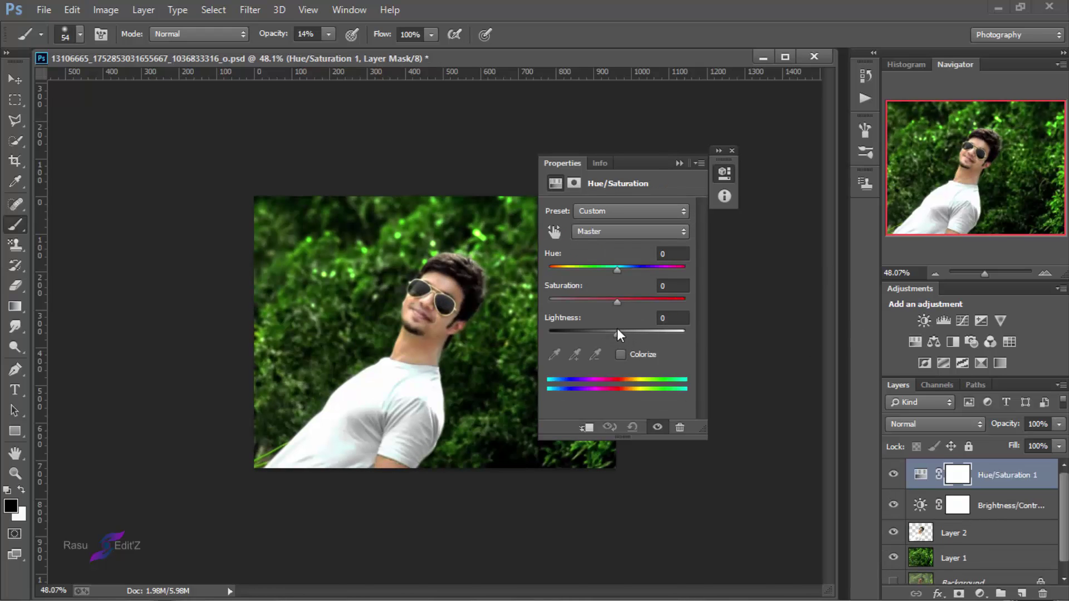
drag(617, 301, 612, 299)
click(732, 151)
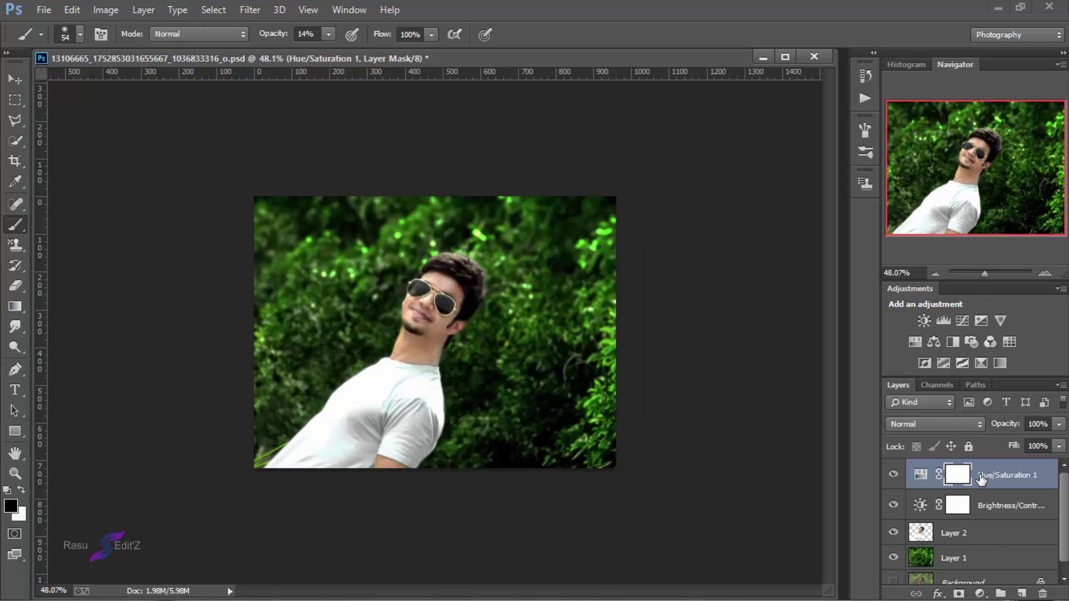
Merge the Brightness/Contrast and Hue/Saturation 1 layers down into Layer 2.
right_click(981, 479)
click(936, 506)
right_click(935, 506)
click(757, 389)
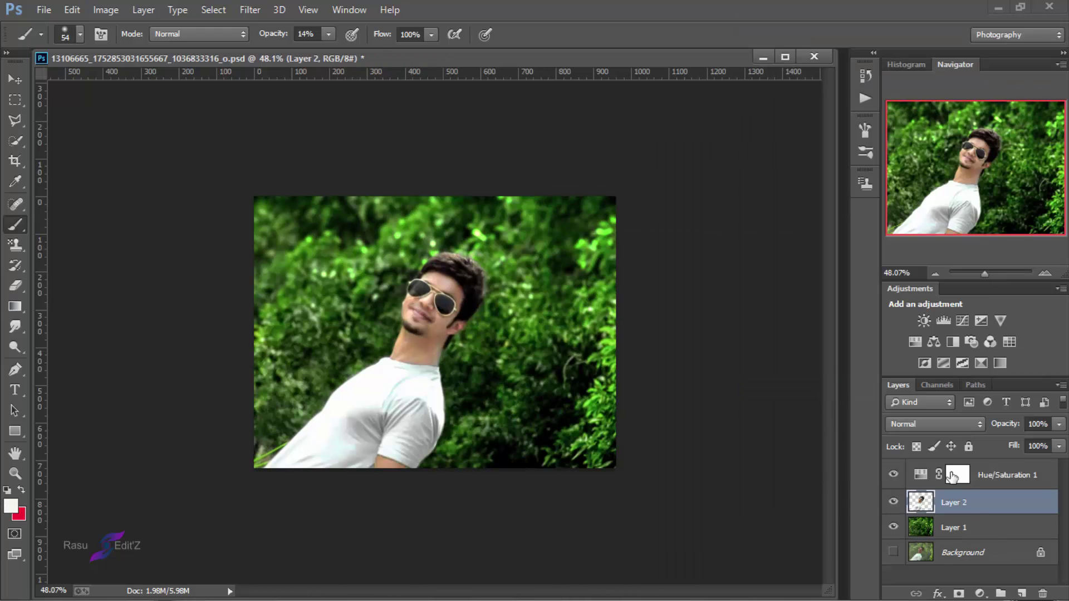
right_click(953, 477)
click(727, 479)
key(ctrl+plus)
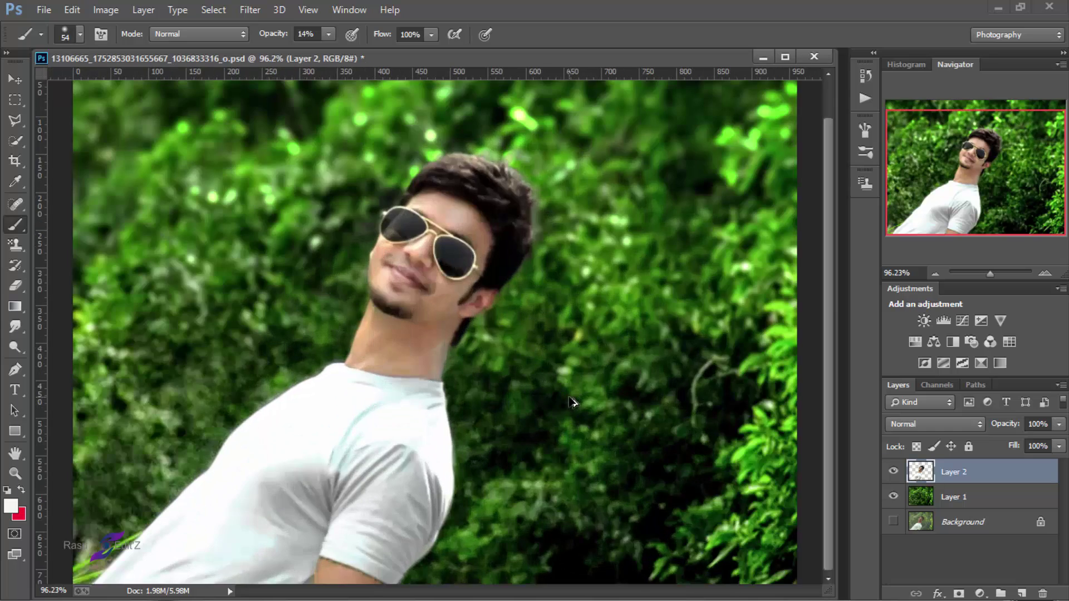
scroll(572, 401, down, 2)
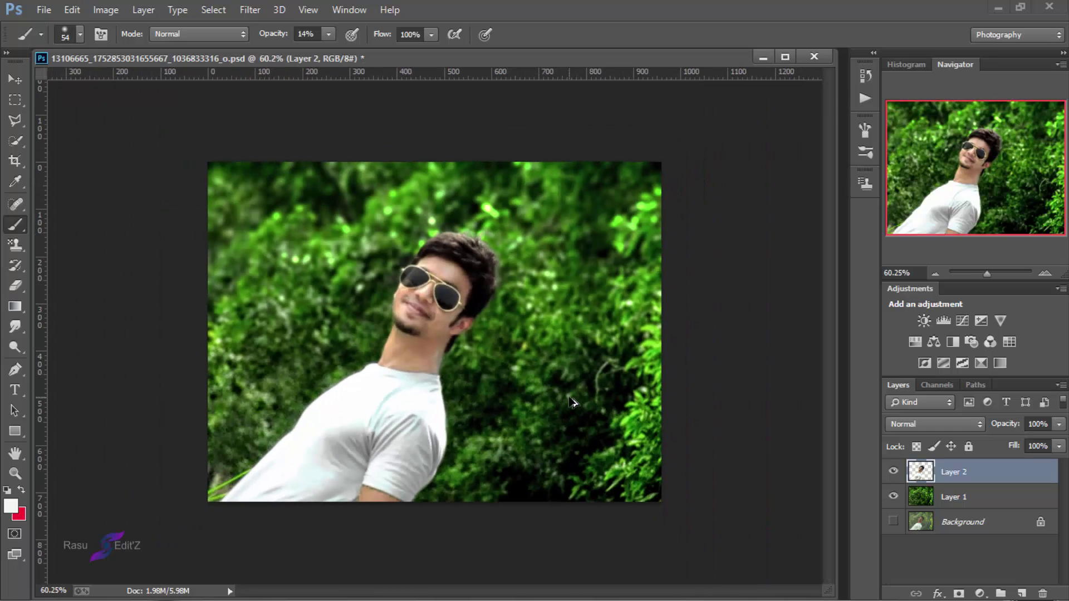
Set up the Burn tool on Shadows with a 64 px brush.
scroll(572, 401, up, 2)
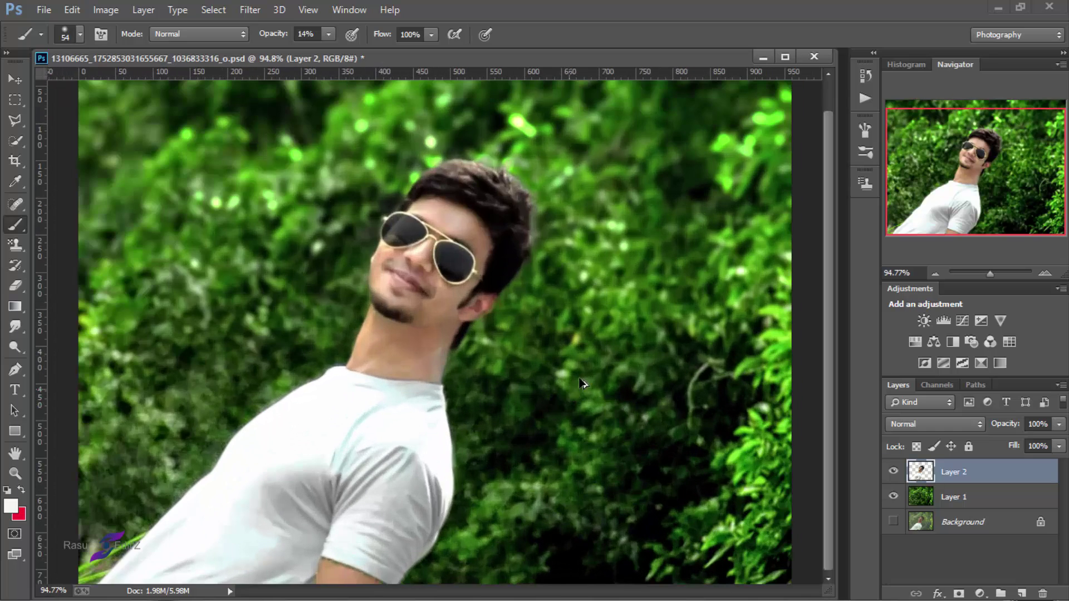
scroll(501, 417, up, 1)
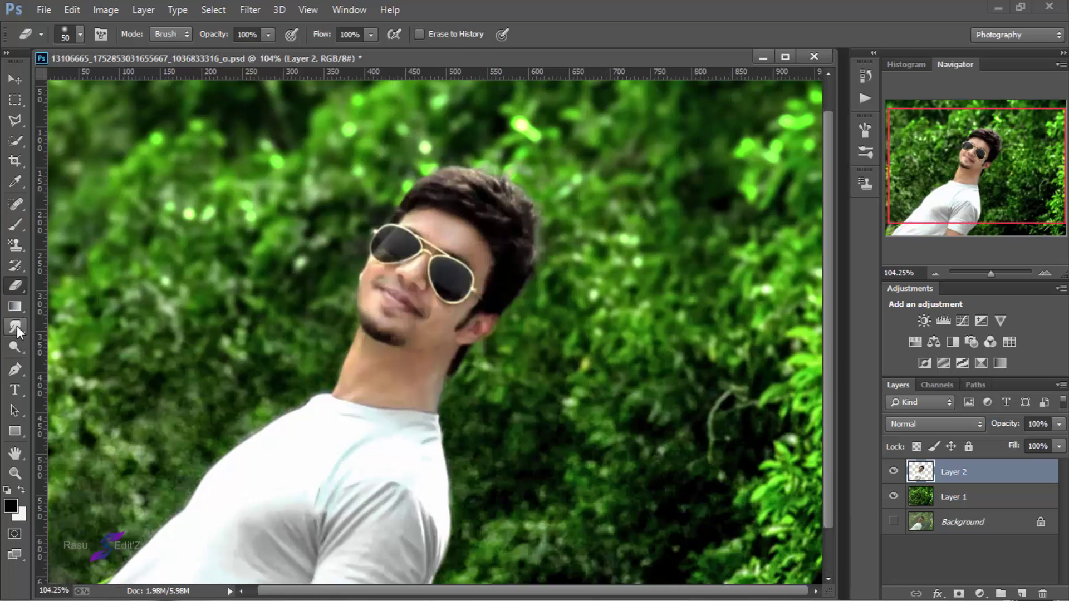
click(16, 347)
click(62, 360)
click(80, 34)
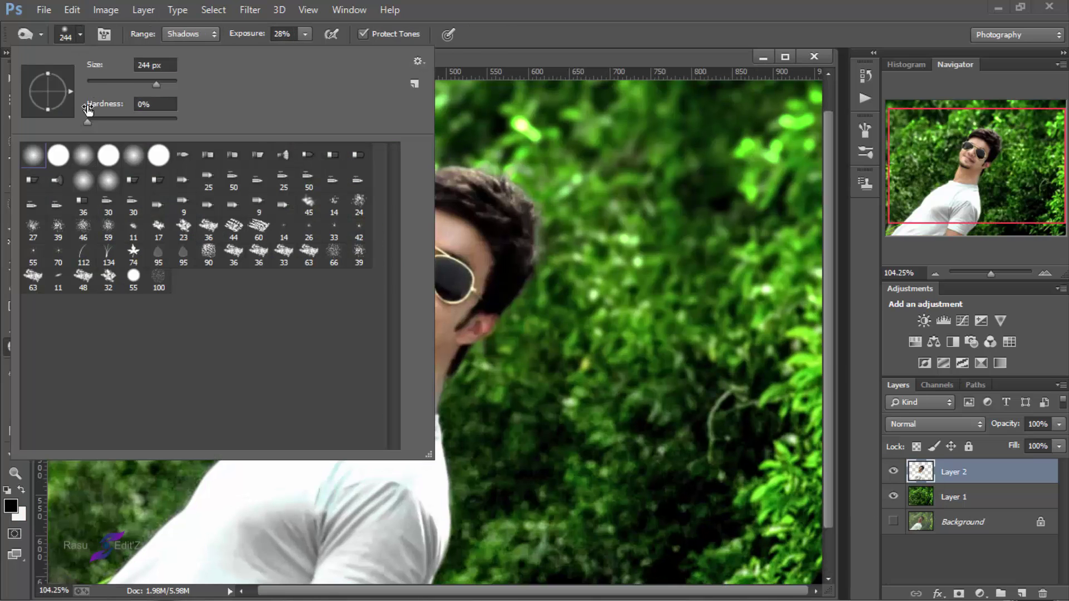
text(64)
key(Return)
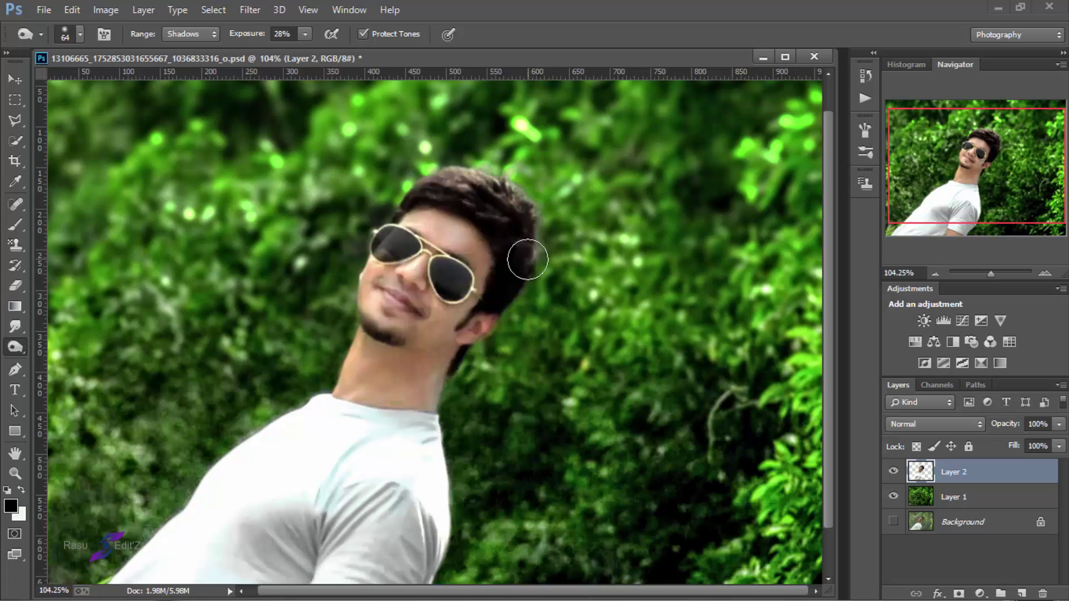
Burn along the hair edge and over the chin beard to deepen shadows.
mouse_move(518, 217)
mouse_down()
mouse_move(549, 227)
mouse_move(549, 251)
mouse_move(501, 245)
mouse_up()
scroll(513, 250, down, 1)
drag(384, 323, 362, 314)
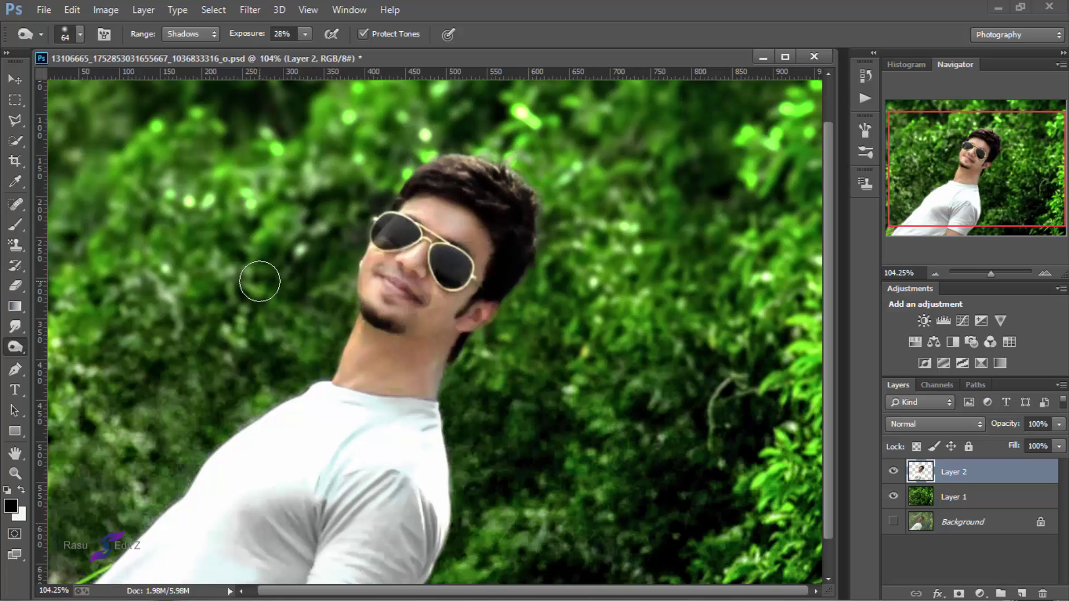
scroll(289, 279, up, 1)
alt+scroll(294, 279, up, 3)
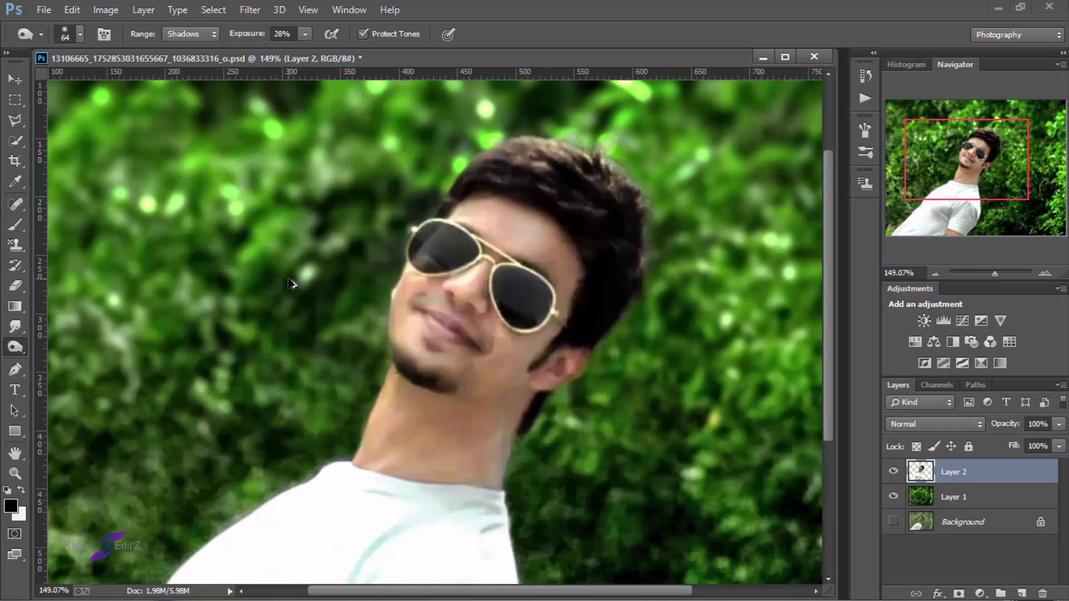
click(15, 204)
scroll(237, 212, down, 3)
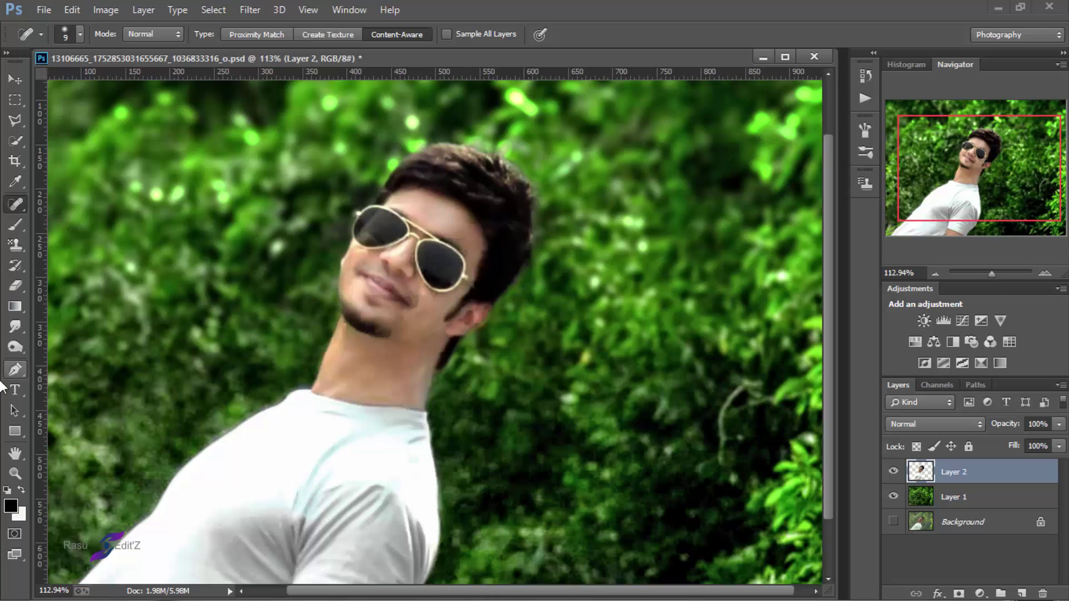
Set the Dodge tool to Midtones range with 14% exposure.
click(19, 332)
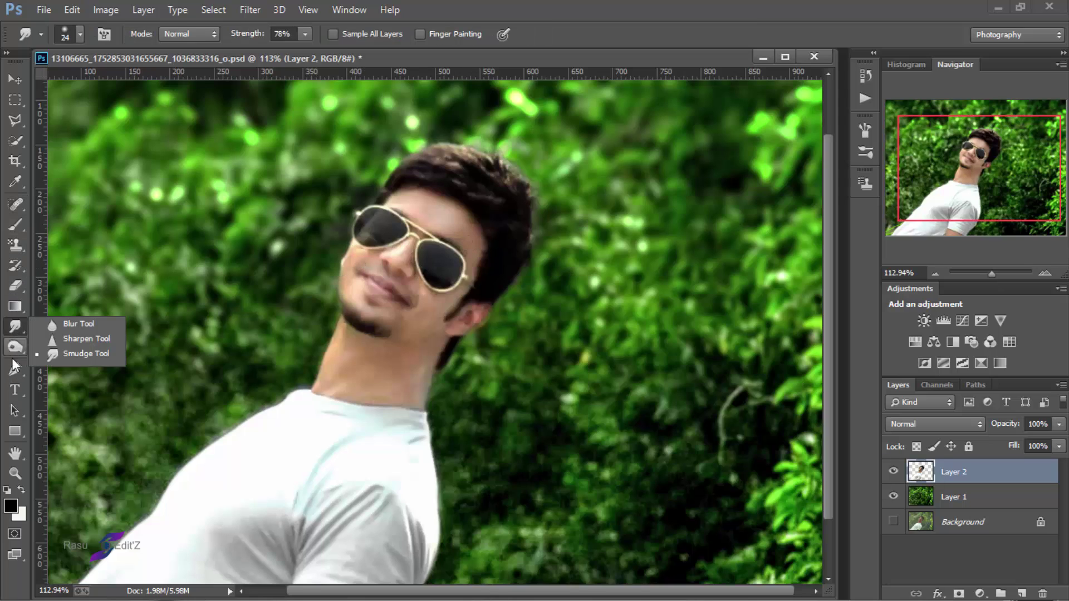
click(15, 346)
click(50, 350)
click(189, 34)
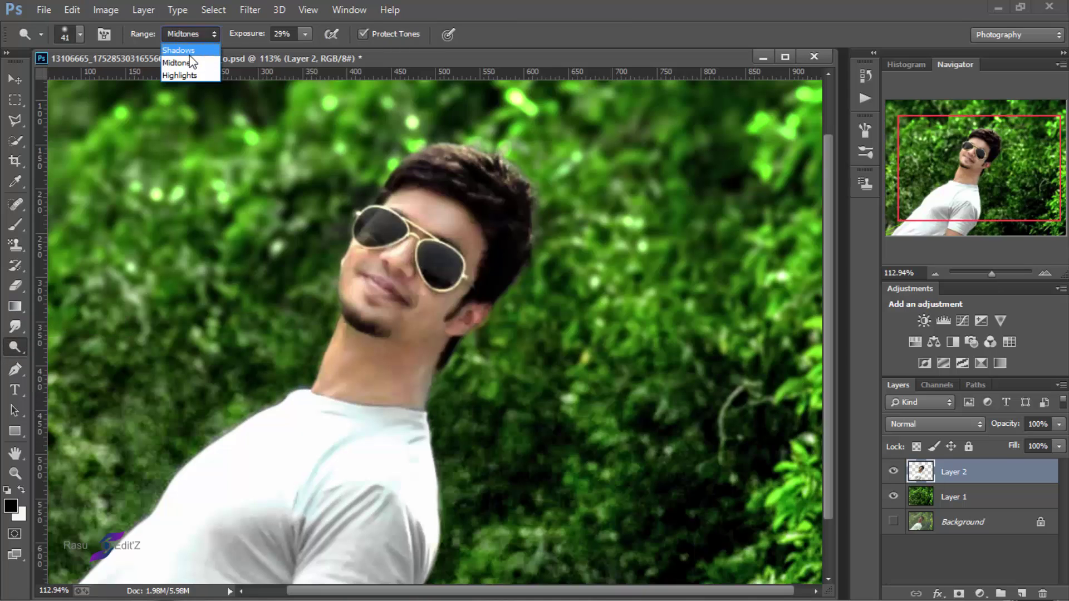
click(184, 60)
click(15, 347)
click(67, 347)
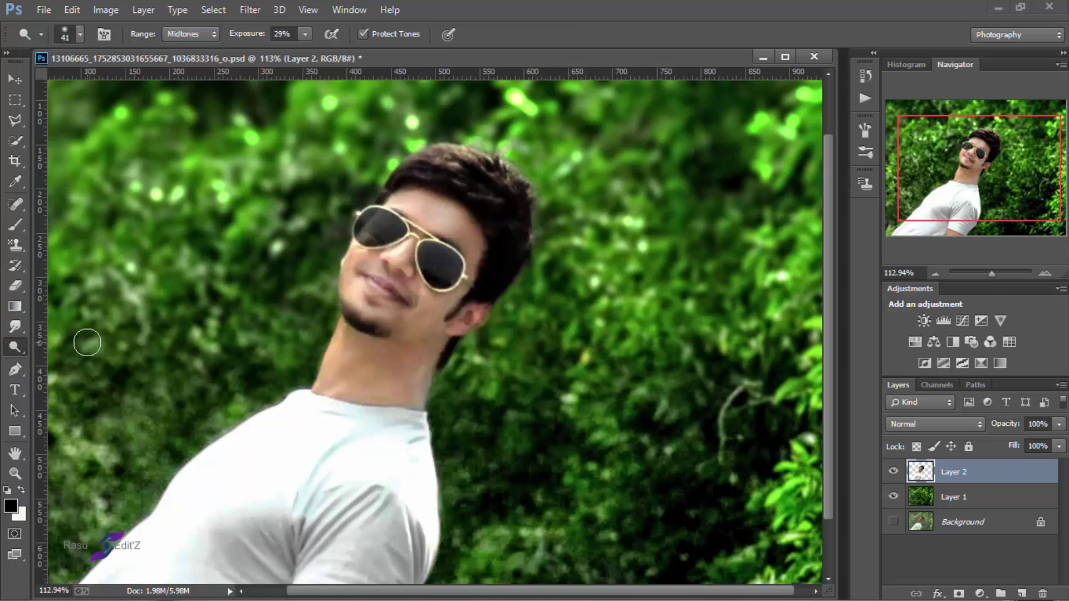
click(305, 34)
drag(306, 52, 292, 52)
click(412, 212)
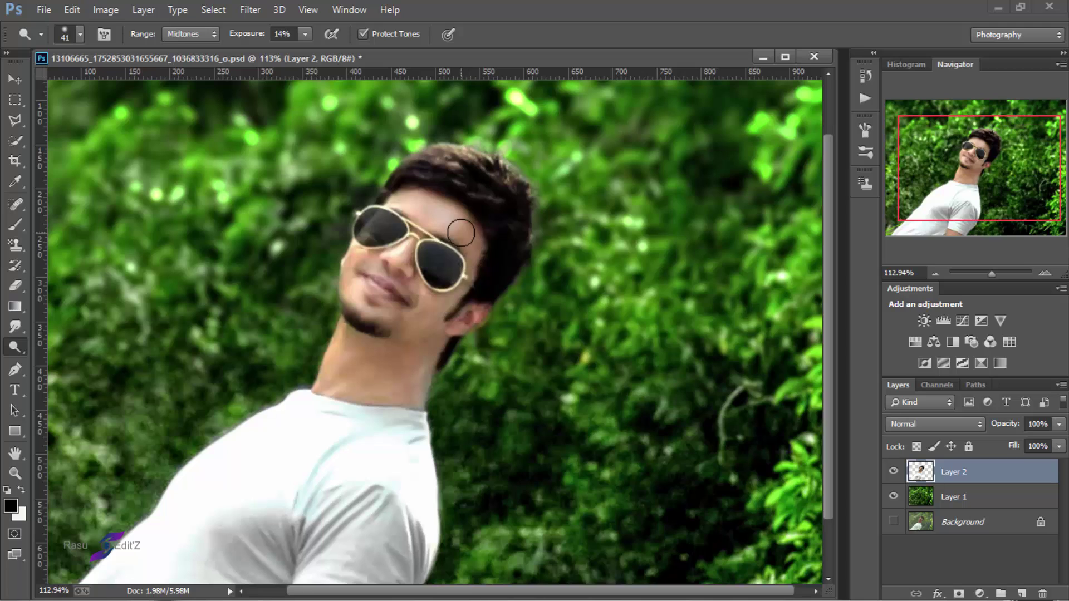
Dodge the man's cheek, jaw and nose to lighten them slightly.
mouse_move(471, 255)
mouse_down()
mouse_move(390, 274)
mouse_move(370, 299)
mouse_move(430, 346)
mouse_move(357, 385)
mouse_move(429, 351)
mouse_move(456, 323)
mouse_move(417, 287)
mouse_up()
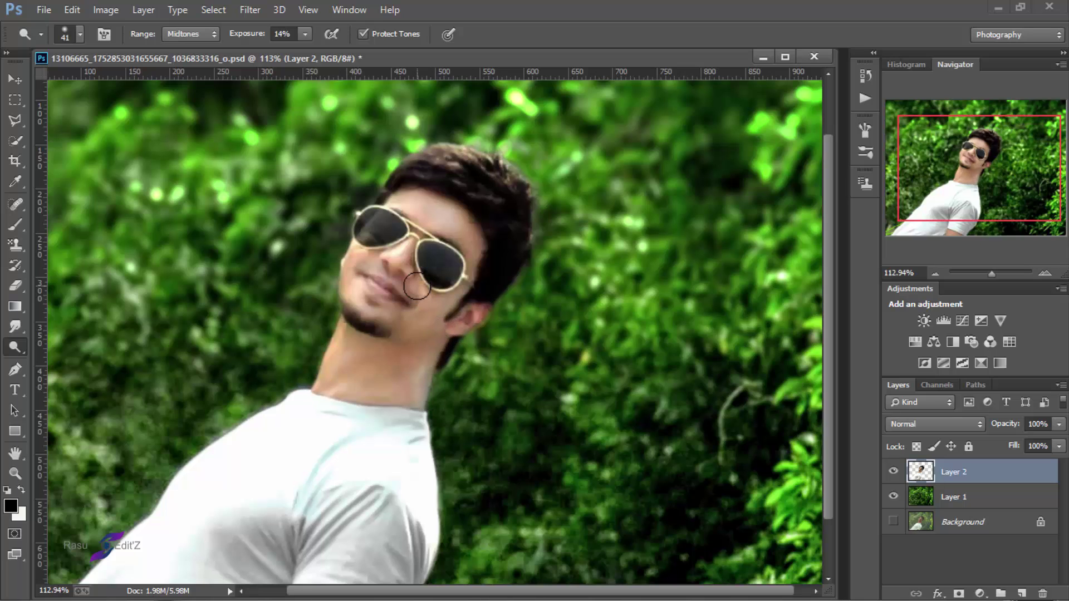
scroll(471, 237, down, 3)
scroll(421, 310, up, 1)
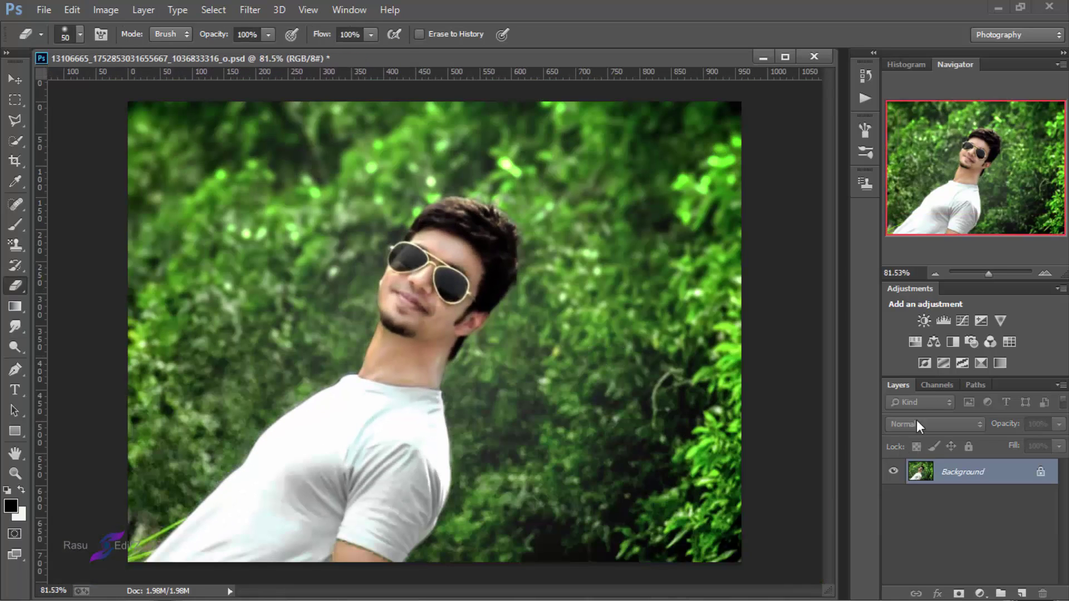
Add a Brightness/Contrast adjustment layer raising contrast to 79.
click(922, 327)
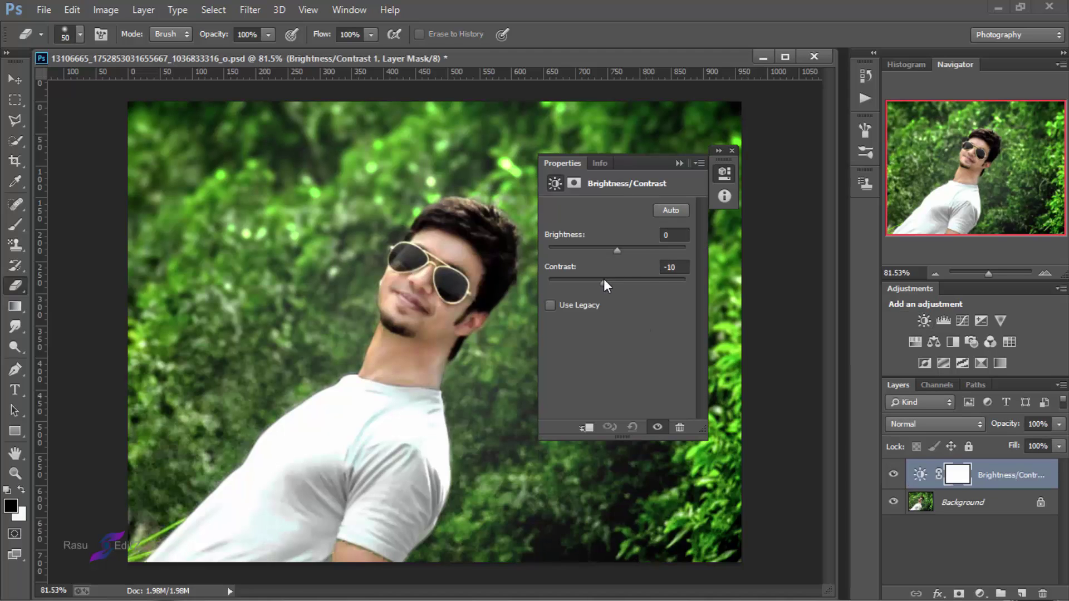
drag(616, 279, 653, 277)
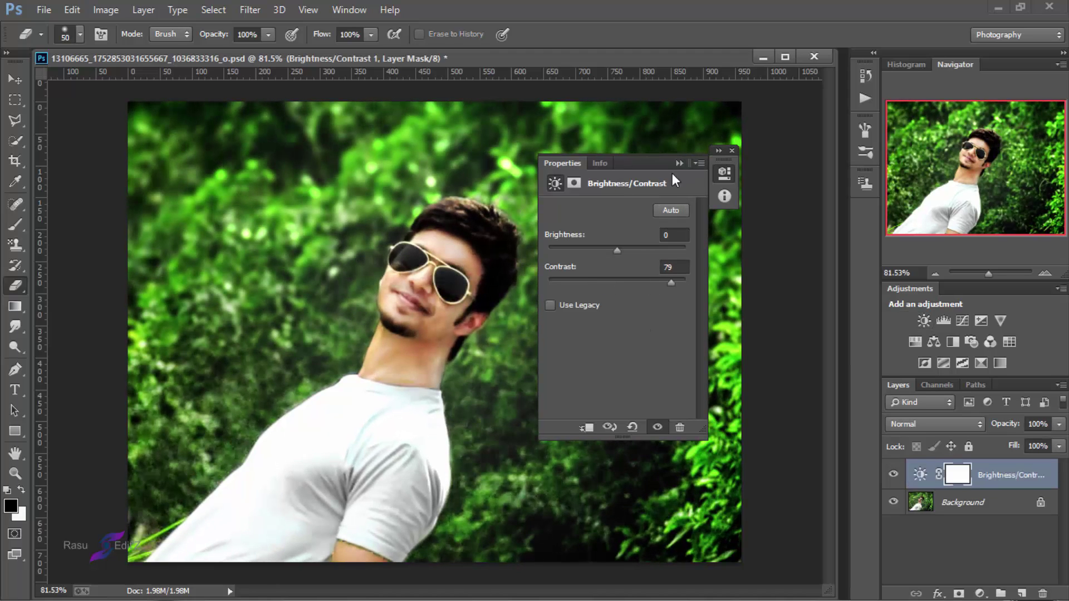
click(732, 150)
scroll(687, 200, down, 2)
scroll(687, 199, up, 1)
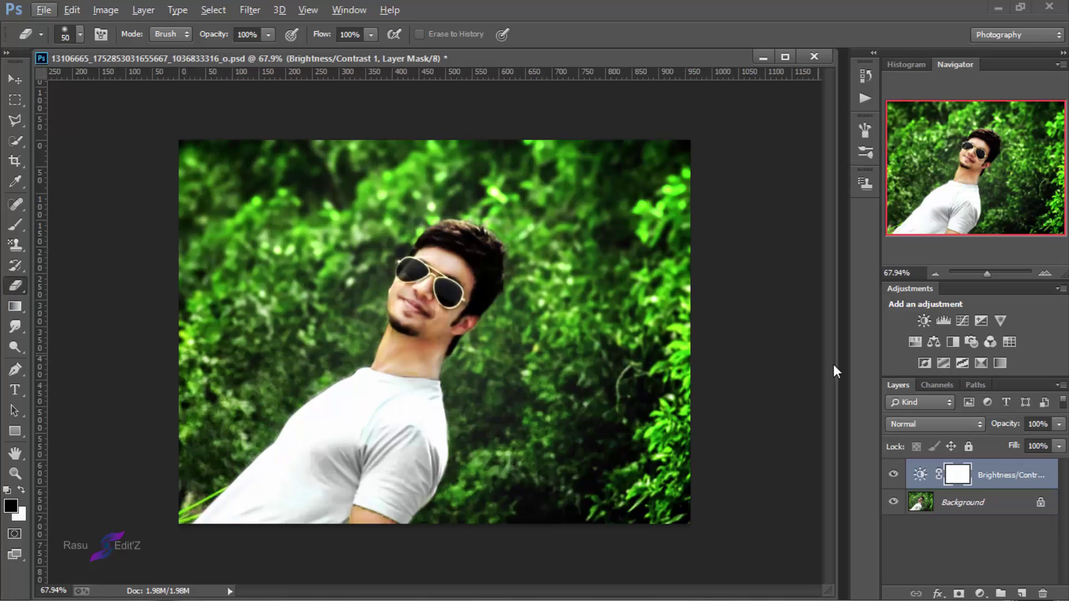
Add a Color Balance layer with midtones +3 red, +2 blue, and merge it down.
click(936, 338)
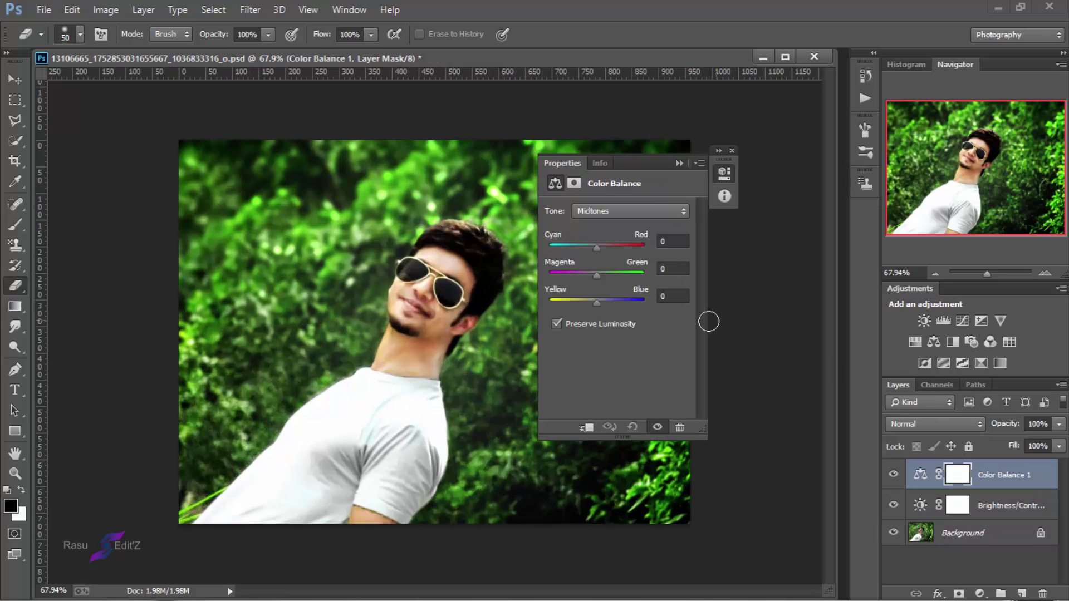
mouse_move(596, 245)
mouse_down()
mouse_move(569, 245)
mouse_move(598, 245)
mouse_up()
mouse_move(596, 301)
mouse_down()
mouse_move(615, 300)
mouse_move(598, 298)
mouse_up()
click(732, 151)
right_click(977, 500)
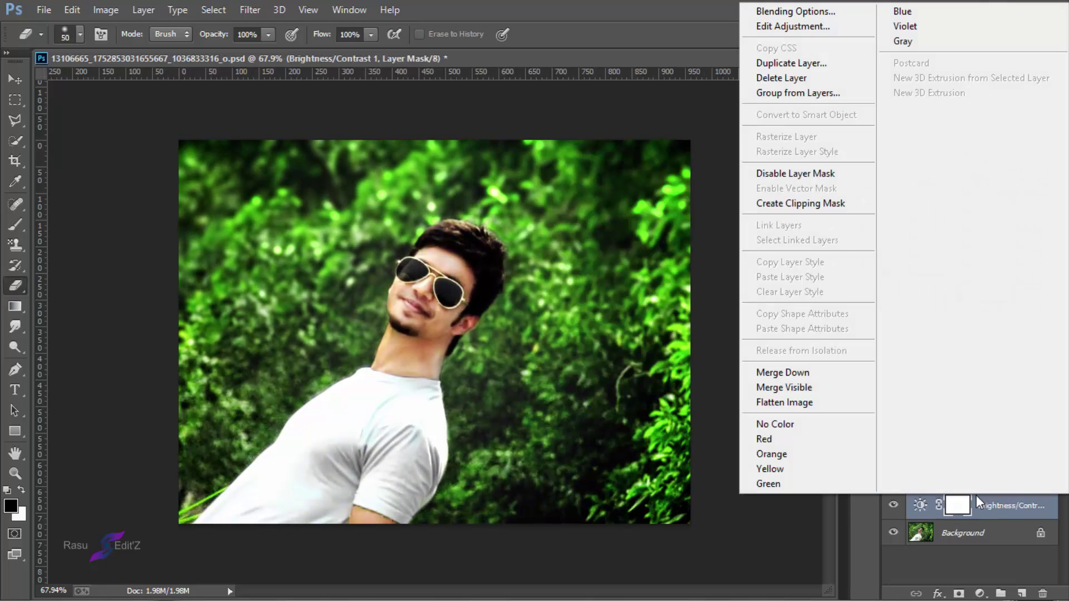
click(944, 447)
Merge the contrast layer into Background, then add Levels lowering Blue output to 205.
right_click(985, 474)
click(716, 482)
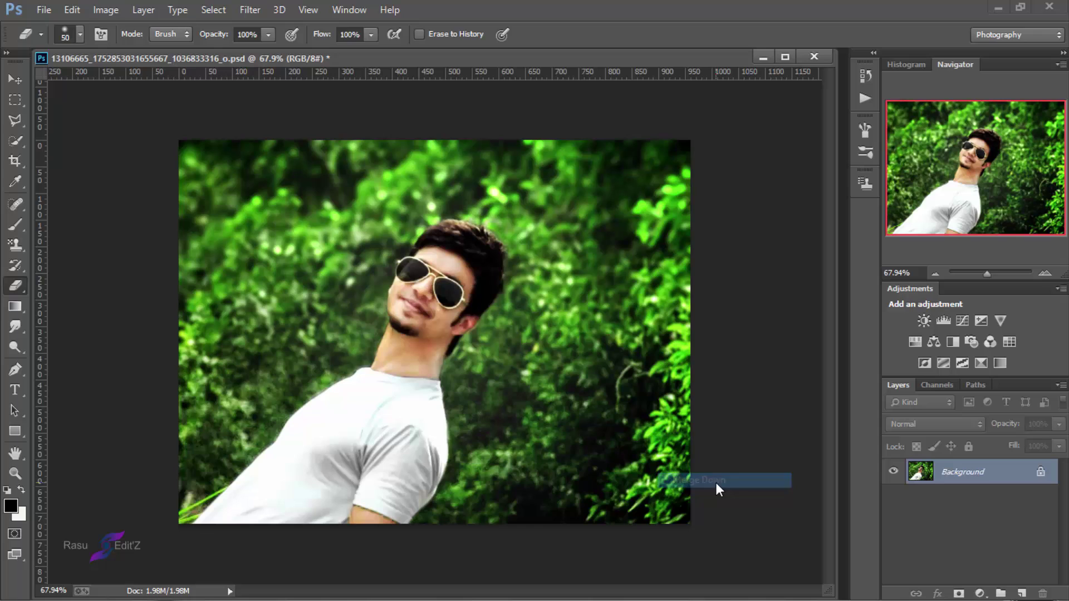
click(943, 321)
click(601, 240)
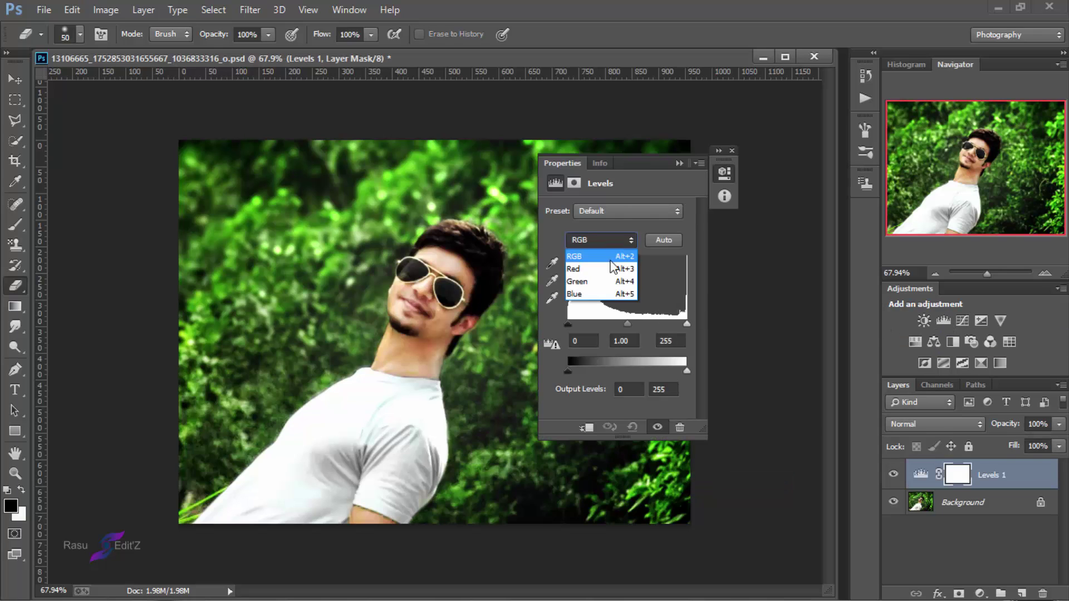
click(582, 290)
drag(687, 370, 686, 371)
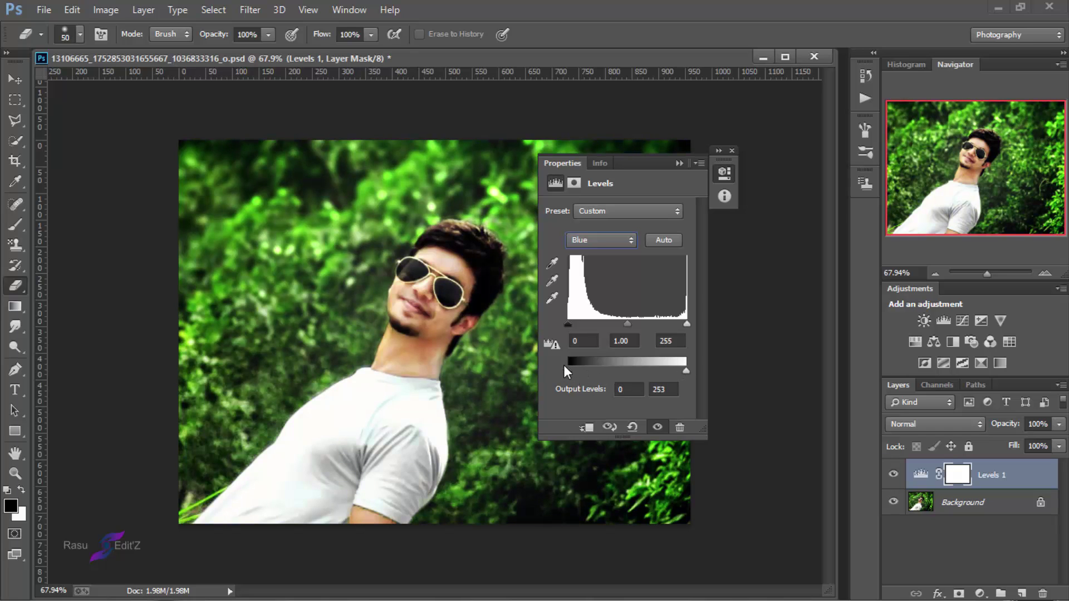
mouse_move(642, 377)
mouse_down()
mouse_move(619, 380)
mouse_move(707, 378)
mouse_up()
click(731, 151)
Merge the Levels adjustment into the Background layer.
click(960, 504)
right_click(960, 510)
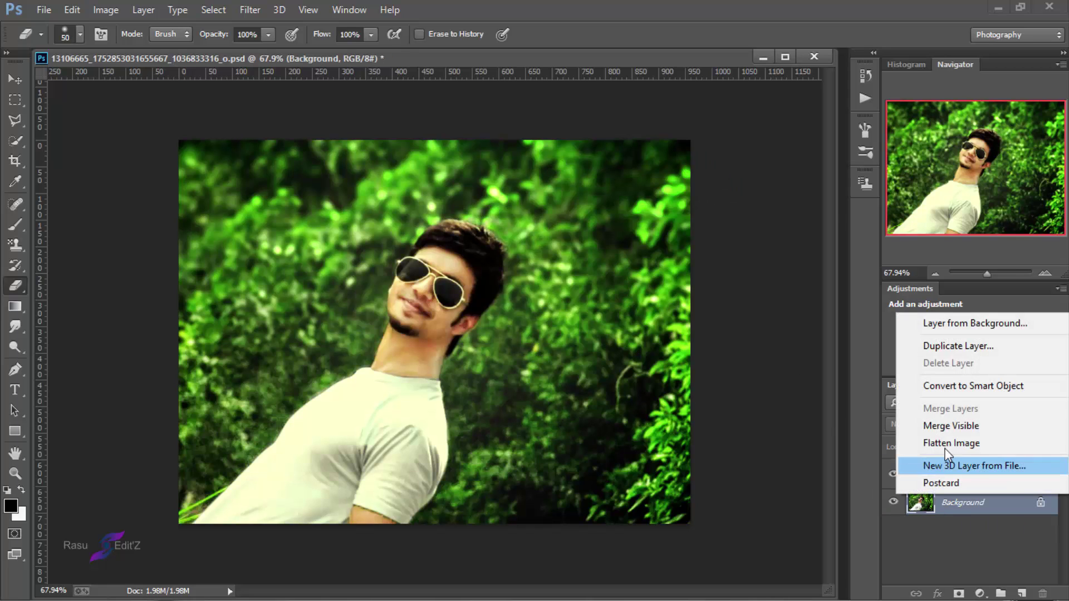
click(946, 433)
scroll(413, 320, up, 1)
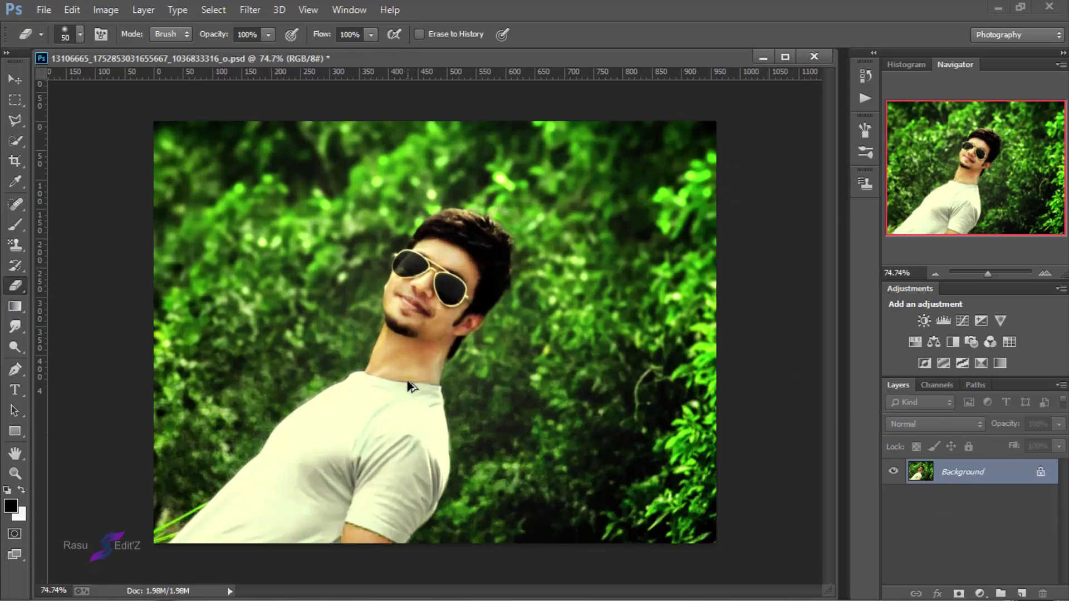
scroll(413, 320, up, 1)
In the Camera Raw Filter, raise Clarity to +9, Contrast to +11 and Highlights slightly.
click(258, 10)
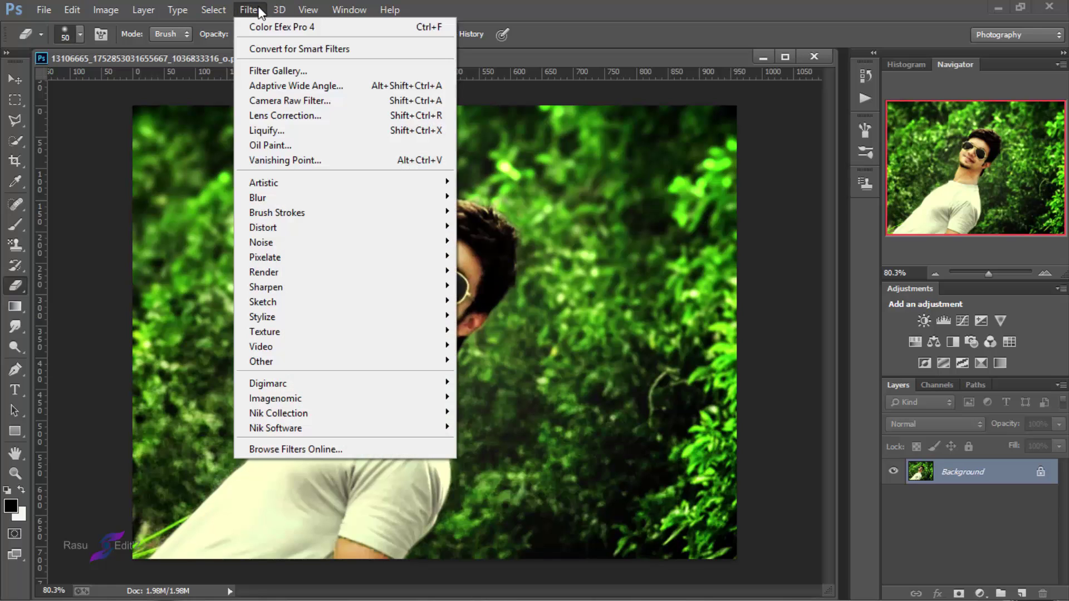
click(278, 100)
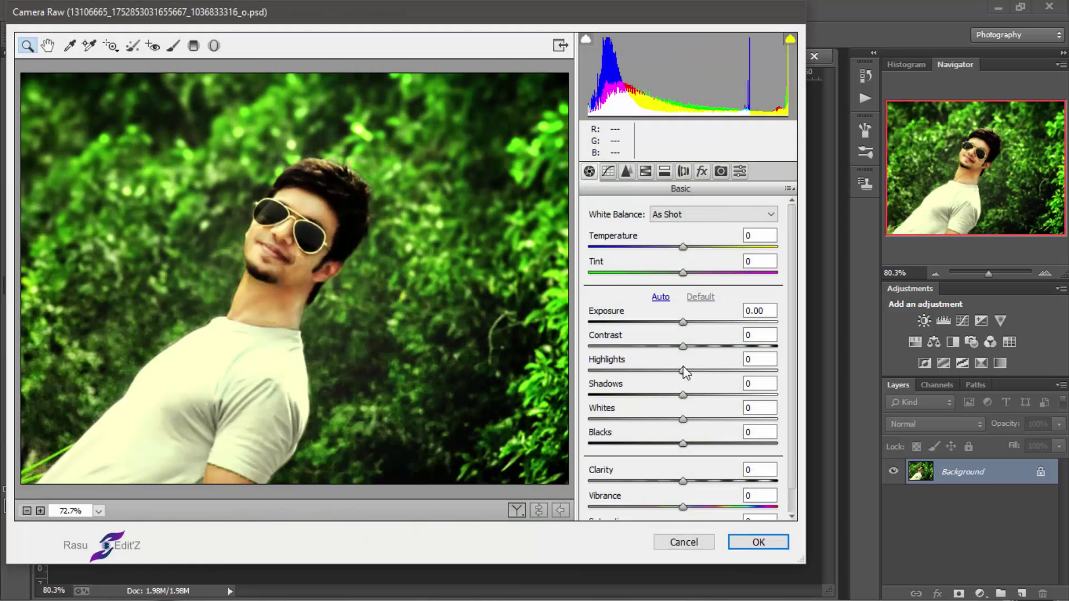
drag(683, 481, 692, 481)
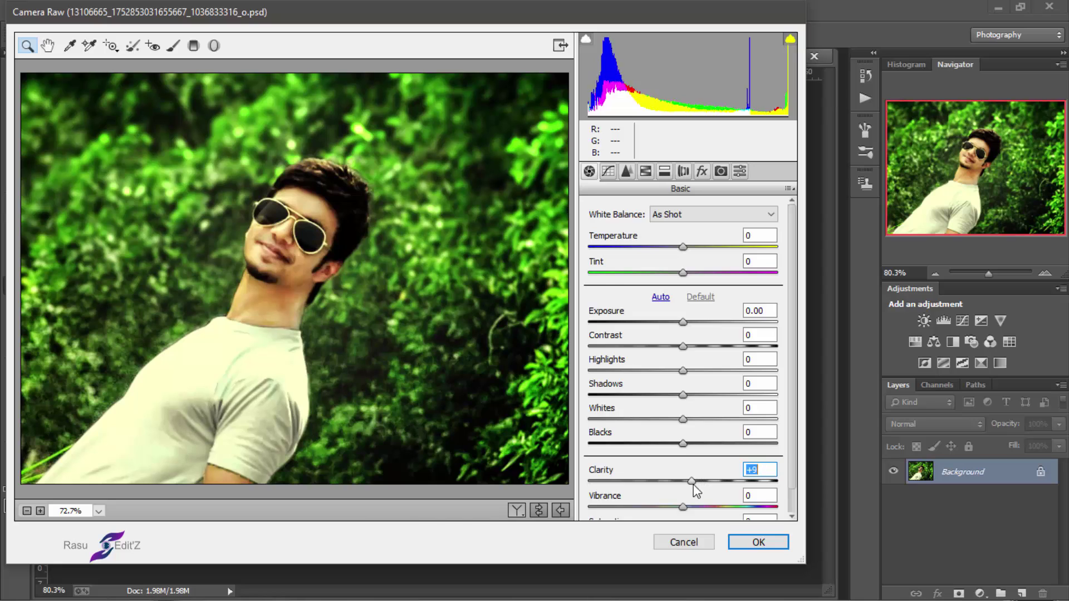
scroll(662, 469, down, 1)
mouse_move(683, 321)
mouse_down()
mouse_move(693, 320)
mouse_move(689, 345)
mouse_up()
Lower HSL saturation of Oranges to -8 and reduce Greens saturation.
click(645, 171)
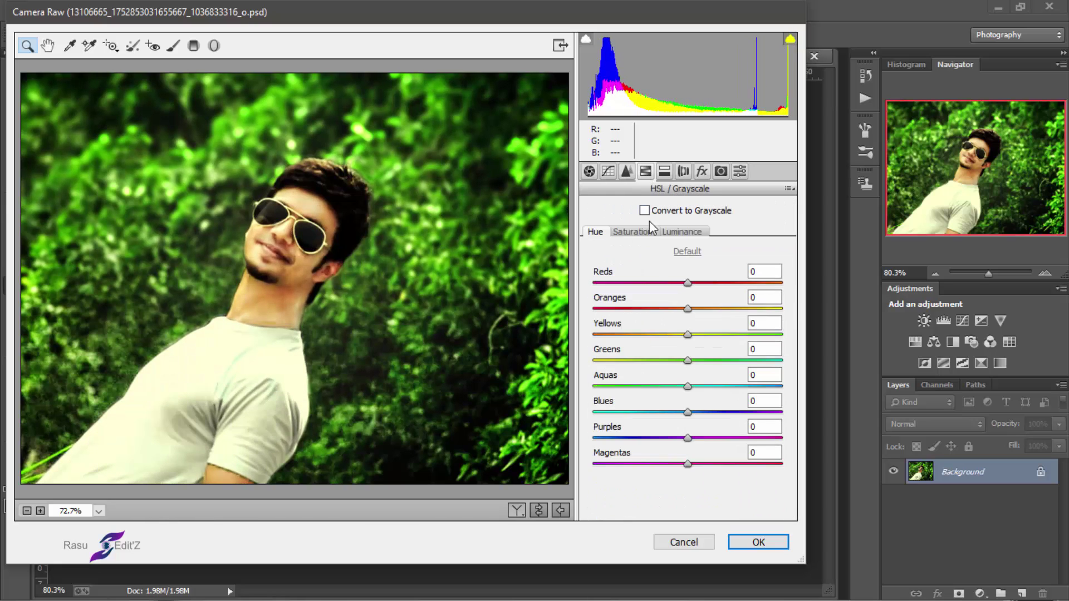
click(640, 233)
drag(687, 309, 665, 309)
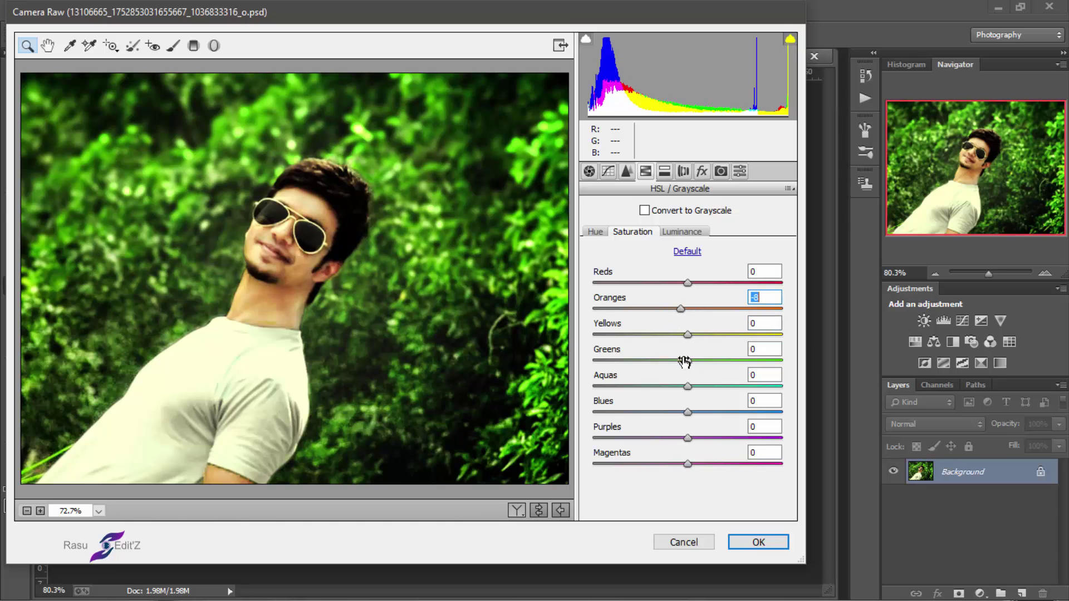
drag(684, 361, 682, 386)
click(670, 232)
Apply the Camera Raw filter, duplicate the layer, and set the foreground colour to ff0000.
click(757, 541)
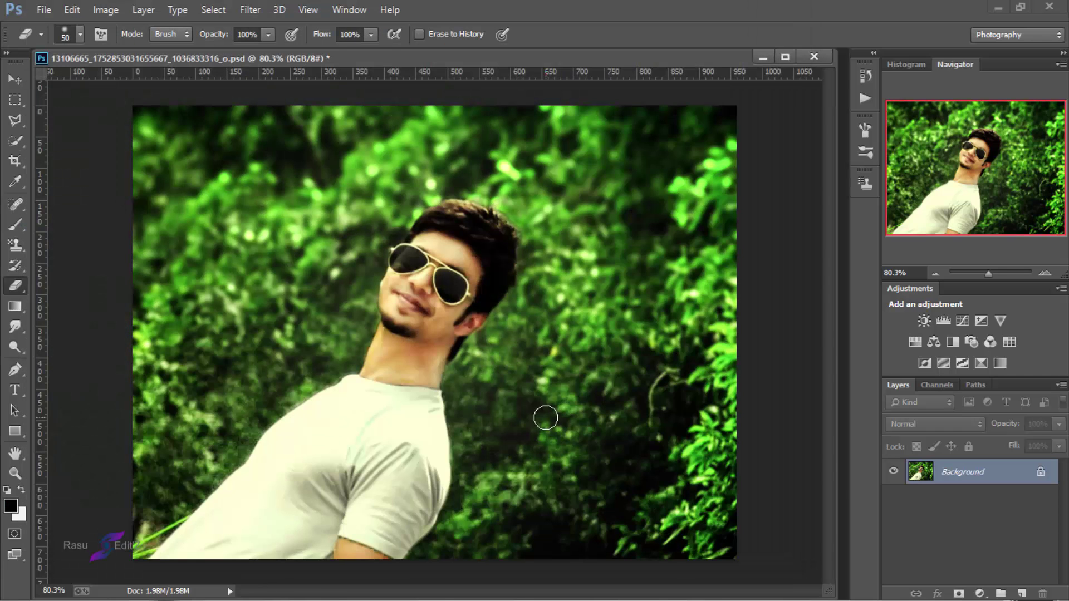
key(ctrl+j)
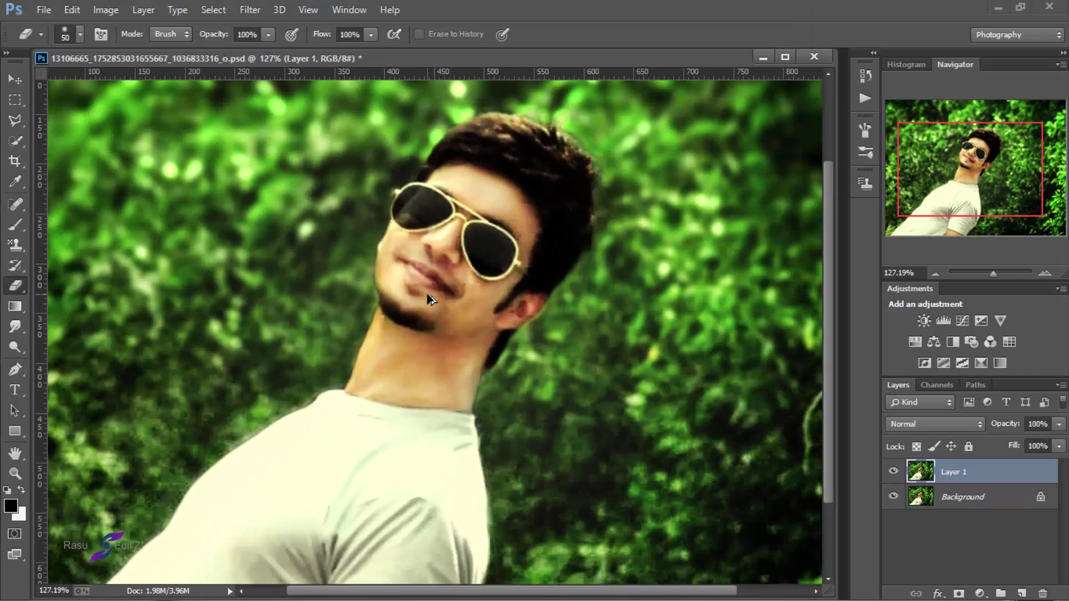
click(10, 506)
text(ff0000)
click(983, 227)
Set the Brush tool to 13 px for painting the lips red.
key(b)
right_click(15, 225)
click(40, 228)
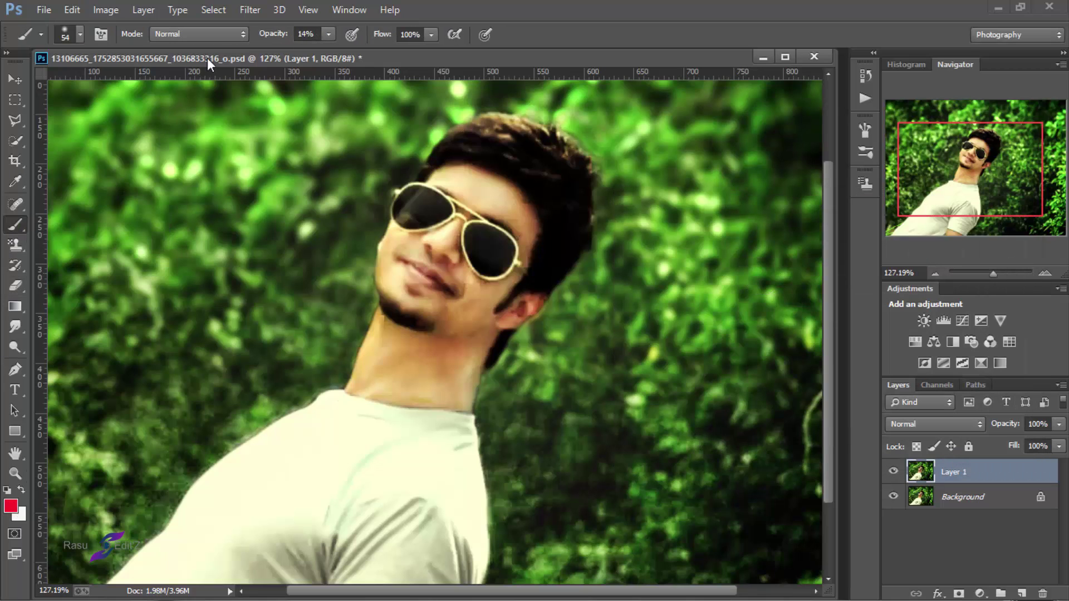
click(82, 34)
click(94, 82)
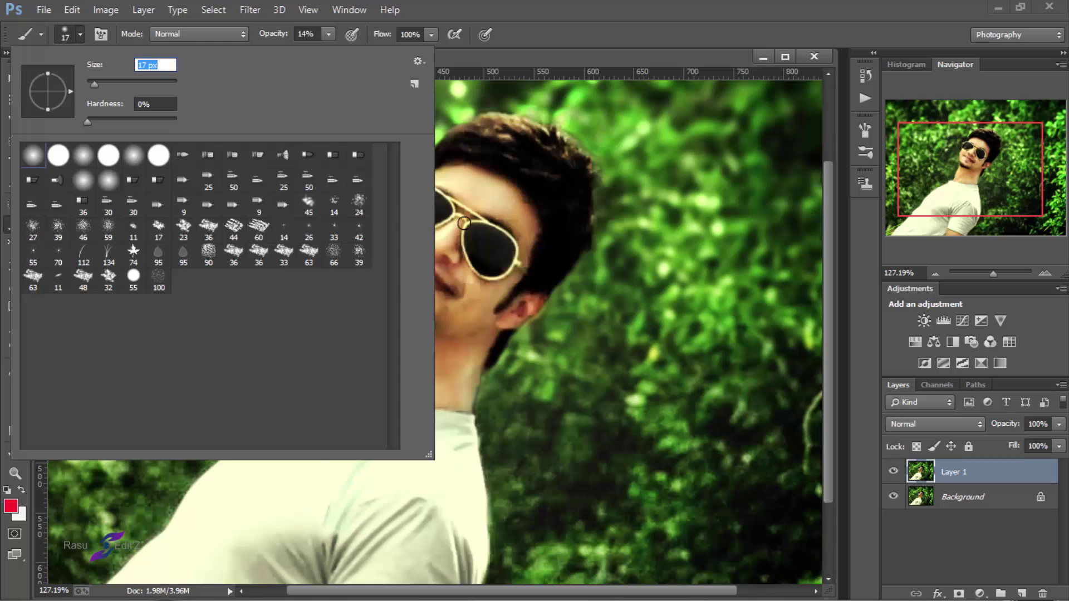
key(Return)
click(81, 34)
click(93, 81)
key(Return)
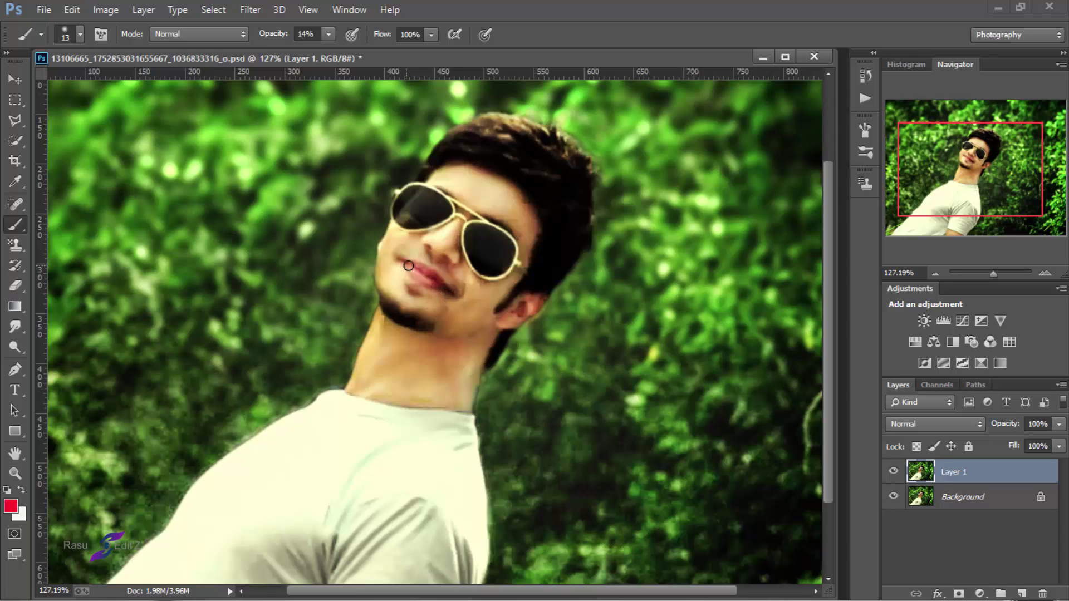
Lower the lip tint layer to 24% opacity and merge it into Background.
scroll(426, 278, down, 5)
click(1059, 424)
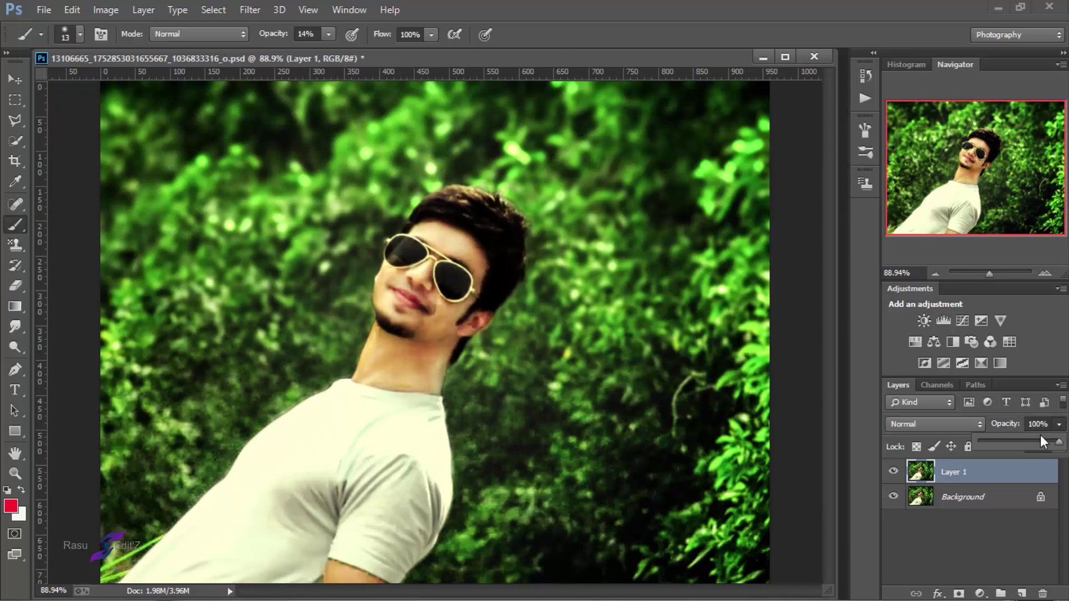
drag(1040, 435, 1019, 440)
scroll(632, 327, up, 1)
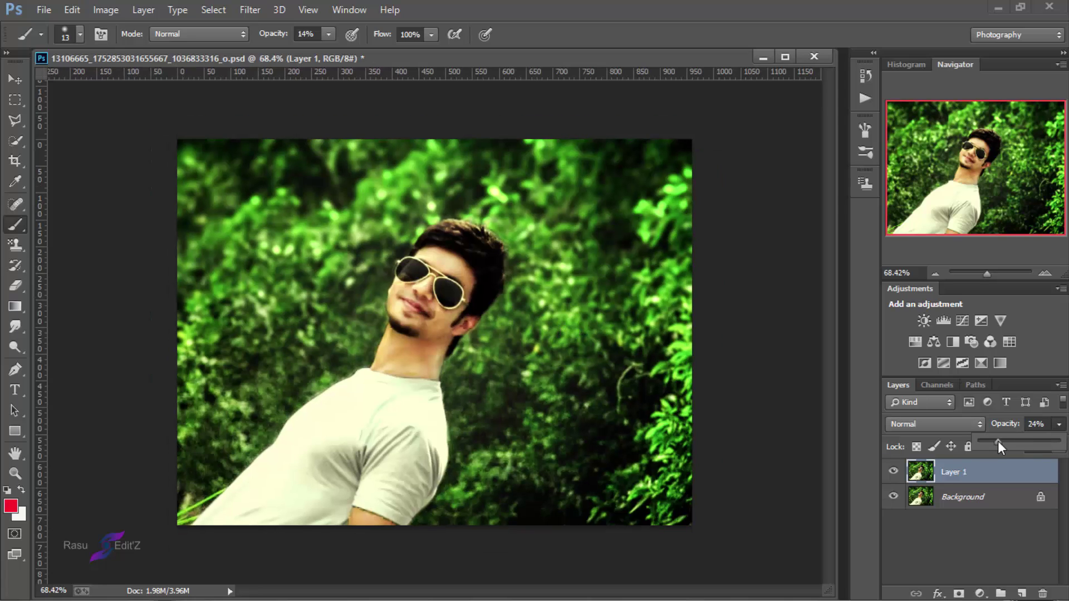
click(963, 496)
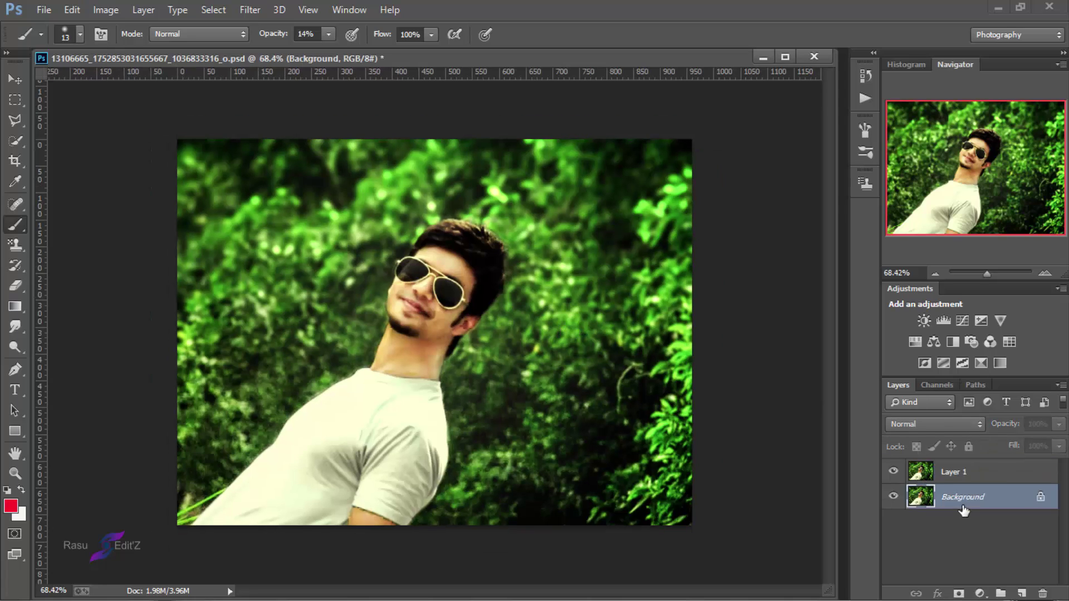
right_click(963, 496)
click(934, 445)
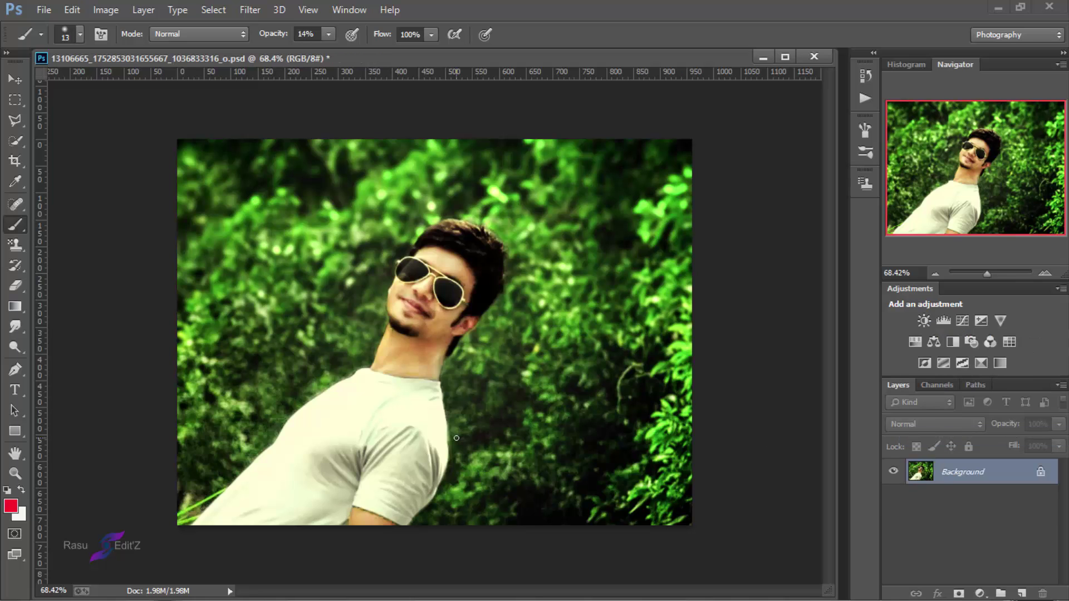